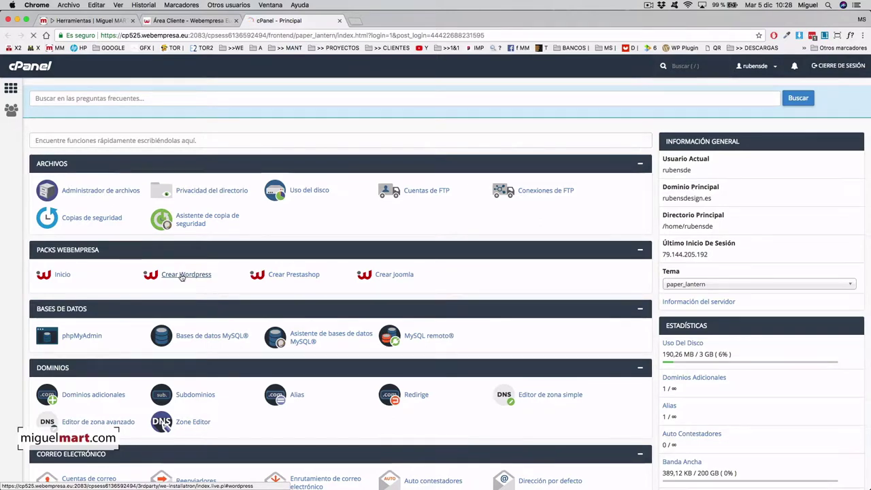
Choose Crear Wordpress in the Packs Webempresa section of the cPanel dashboard.
{"action": "left_click", "coordinate": [182, 274]}
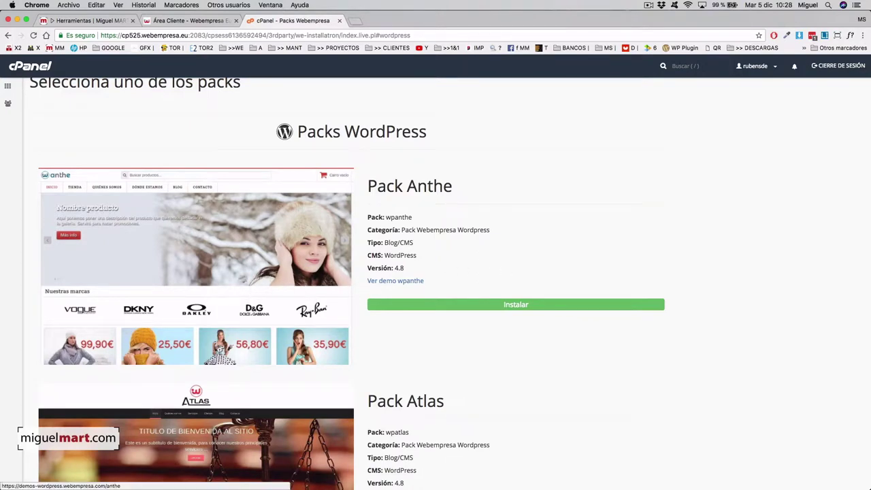
Scroll down the Packs WordPress list and choose Instalar on the basic Pack Wordpress.
{"action": "scroll", "coordinate": [303, 320], "scroll_direction": "down", "scroll_amount": 5}
{"action": "scroll", "coordinate": [288, 374], "scroll_direction": "down", "scroll_amount": 10}
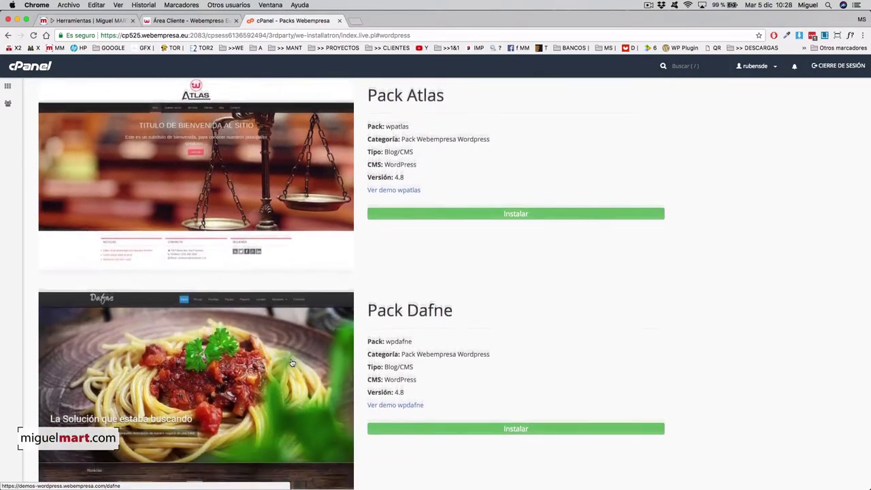
{"action": "scroll", "coordinate": [330, 360], "scroll_direction": "down", "scroll_amount": 5}
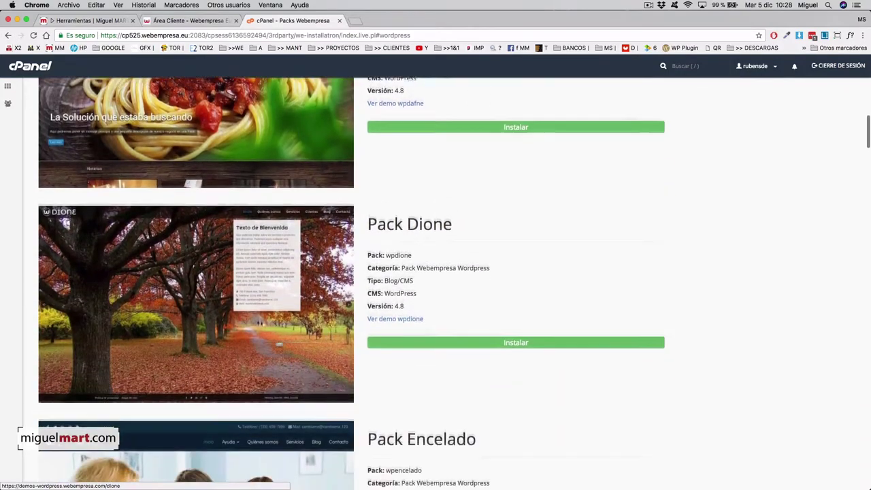
{"action": "scroll", "coordinate": [320, 358], "scroll_direction": "down", "scroll_amount": 18}
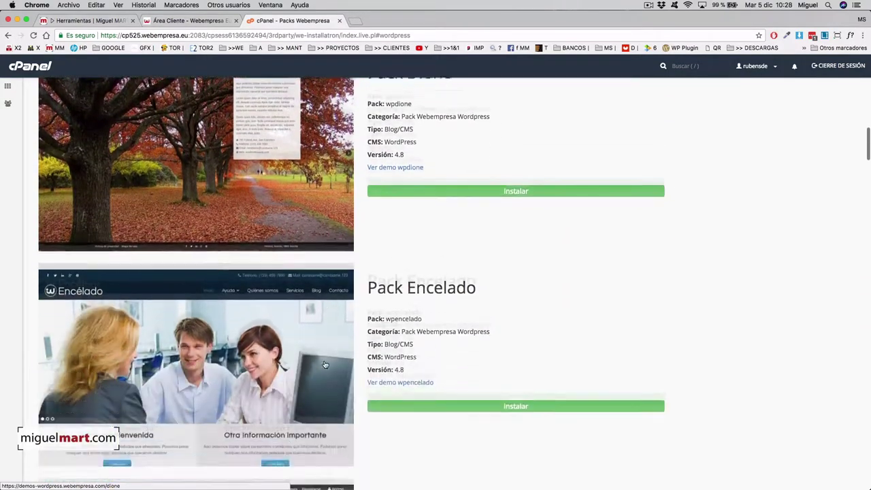
{"action": "scroll", "coordinate": [306, 334], "scroll_direction": "down", "scroll_amount": 16}
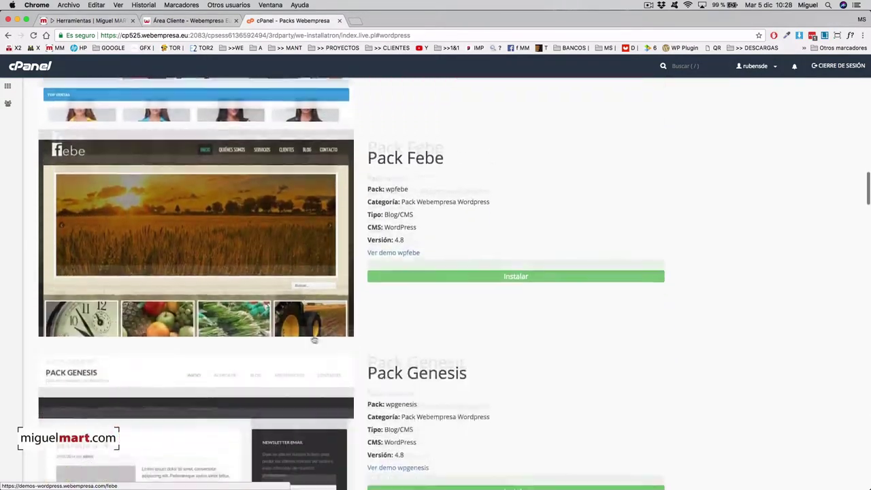
{"action": "scroll", "coordinate": [305, 331], "scroll_direction": "down", "scroll_amount": 20}
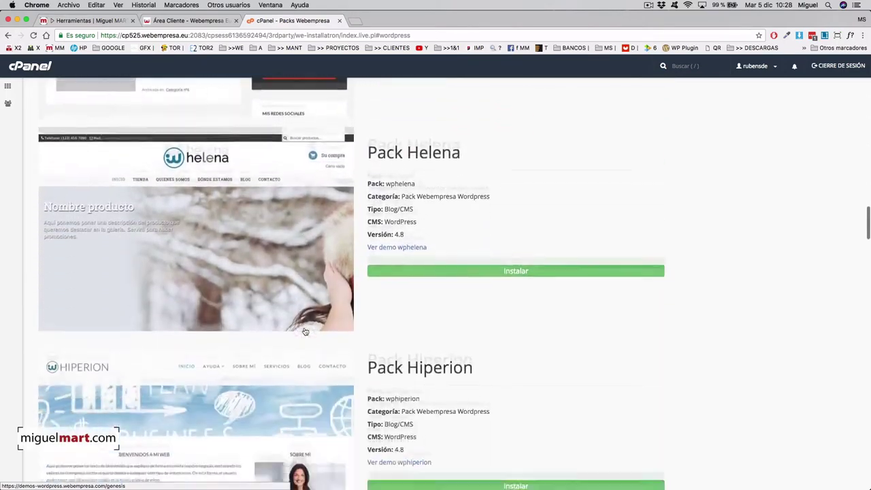
{"action": "scroll", "coordinate": [306, 332], "scroll_direction": "down", "scroll_amount": 12}
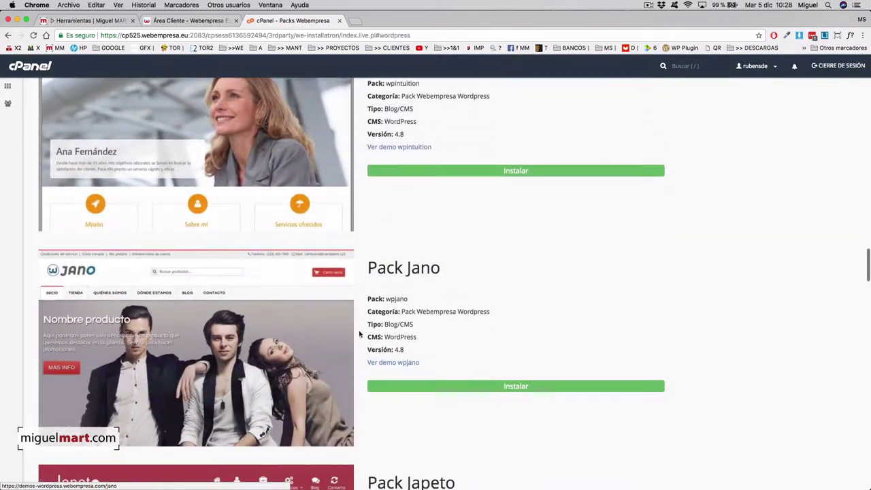
{"action": "scroll", "coordinate": [351, 334], "scroll_direction": "down", "scroll_amount": 13}
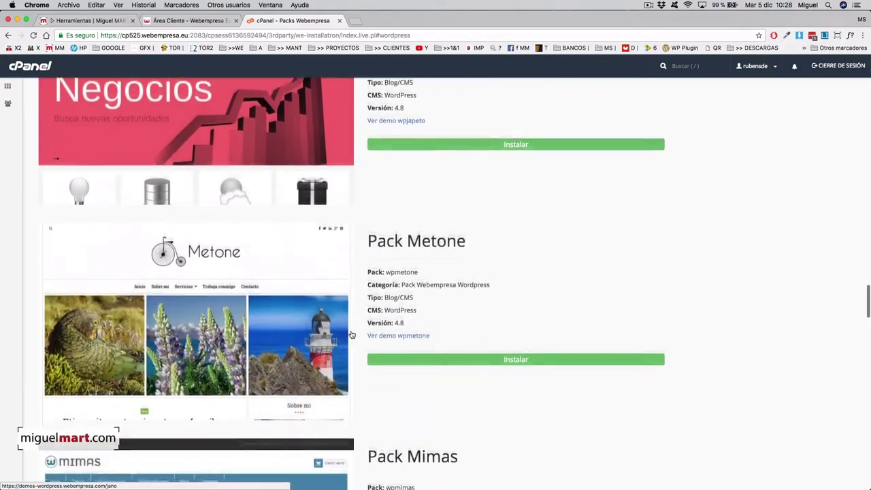
{"action": "scroll", "coordinate": [352, 334], "scroll_direction": "down", "scroll_amount": 17}
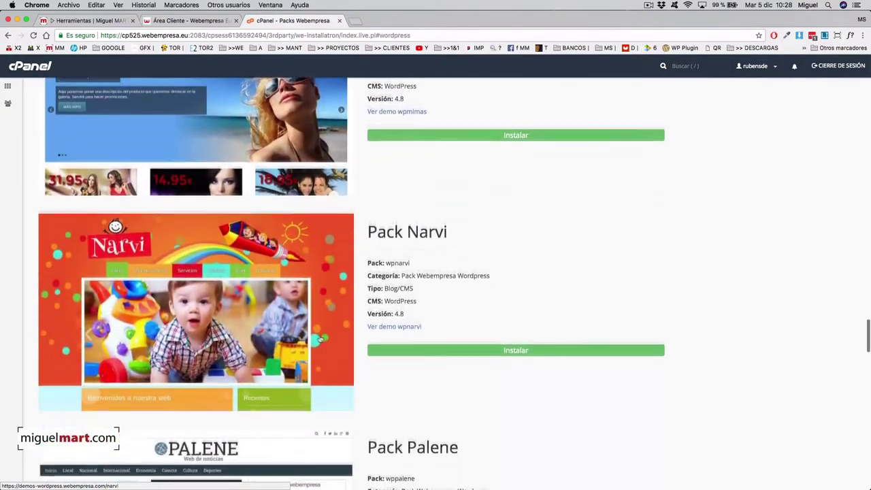
{"action": "scroll", "coordinate": [369, 339], "scroll_direction": "down", "scroll_amount": 14}
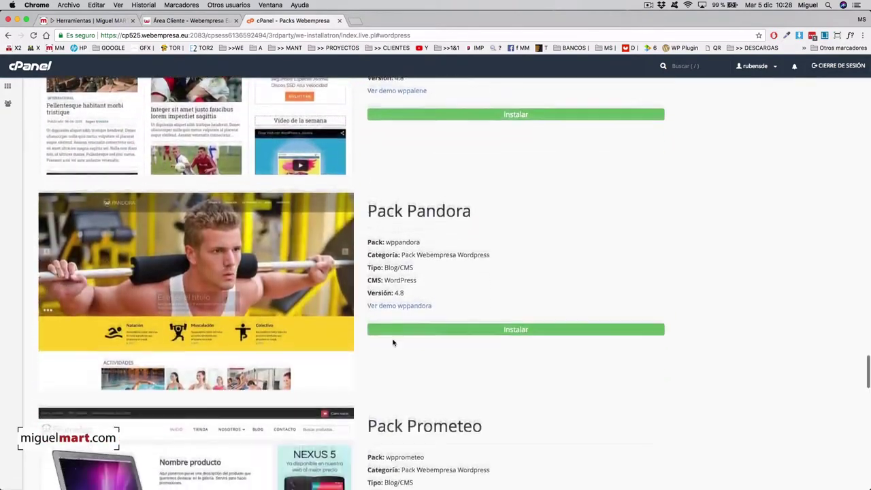
{"action": "scroll", "coordinate": [388, 336], "scroll_direction": "down", "scroll_amount": 17}
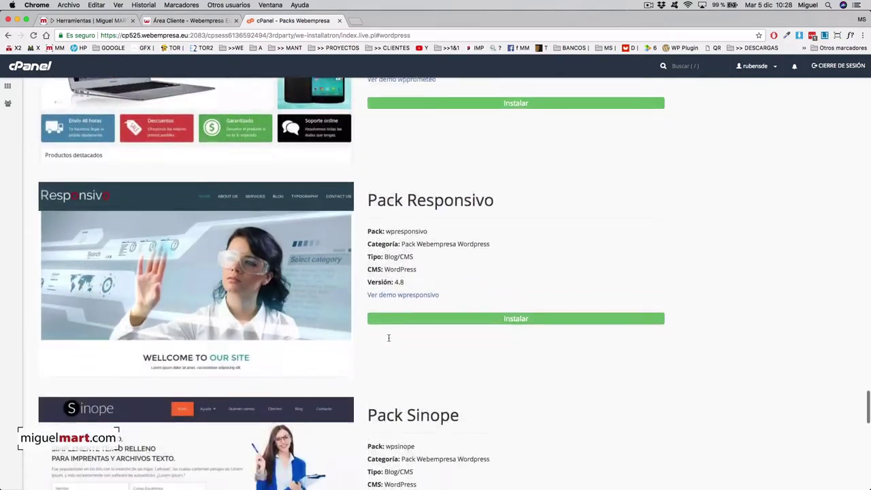
{"action": "scroll", "coordinate": [388, 340], "scroll_direction": "down", "scroll_amount": 16}
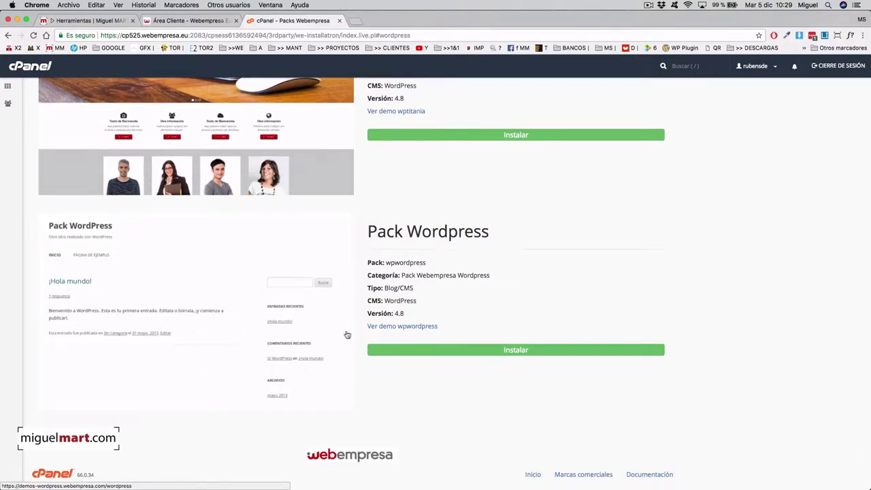
{"action": "left_click", "coordinate": [520, 350]}
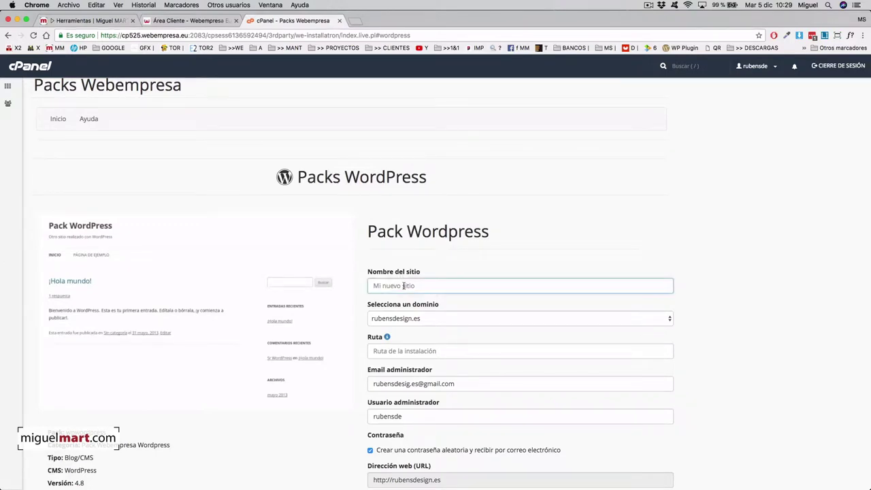
Name the new site TMP and set its installation path to tmp.
{"action": "type", "text": "TMP"}
{"action": "scroll", "coordinate": [453, 319], "scroll_direction": "down", "scroll_amount": 2}
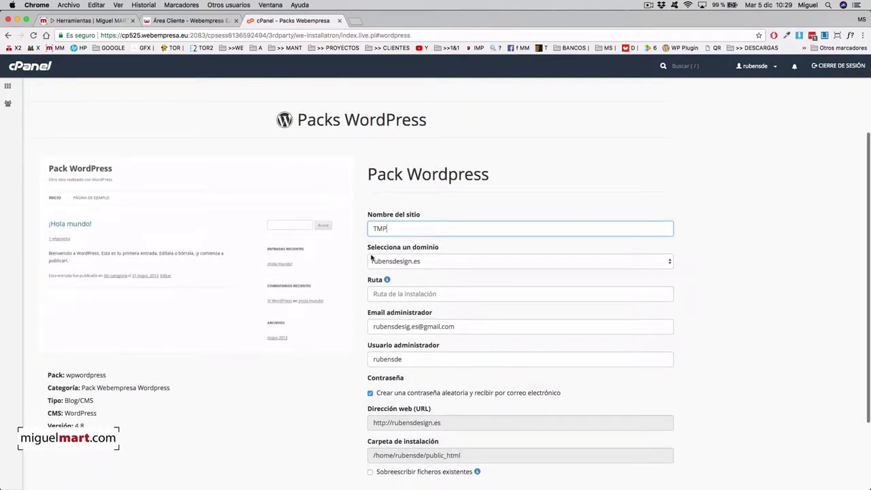
{"action": "scroll", "coordinate": [405, 283], "scroll_direction": "down", "scroll_amount": 1}
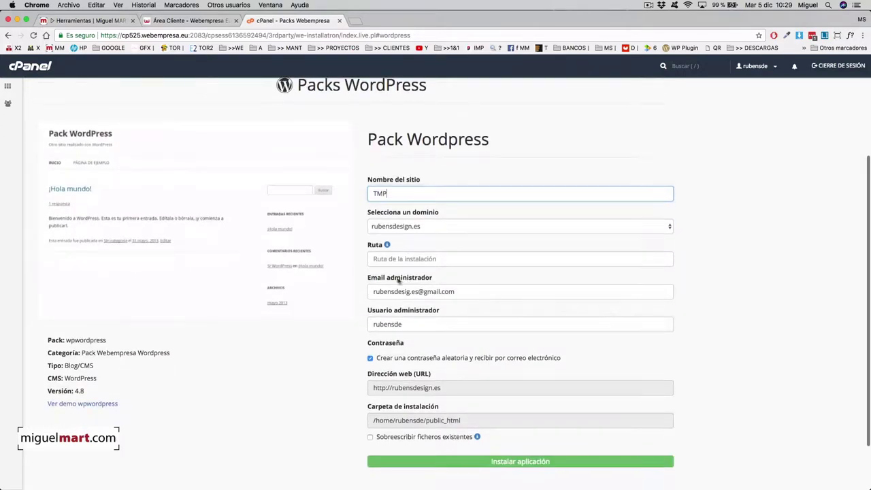
{"action": "left_click", "coordinate": [400, 260]}
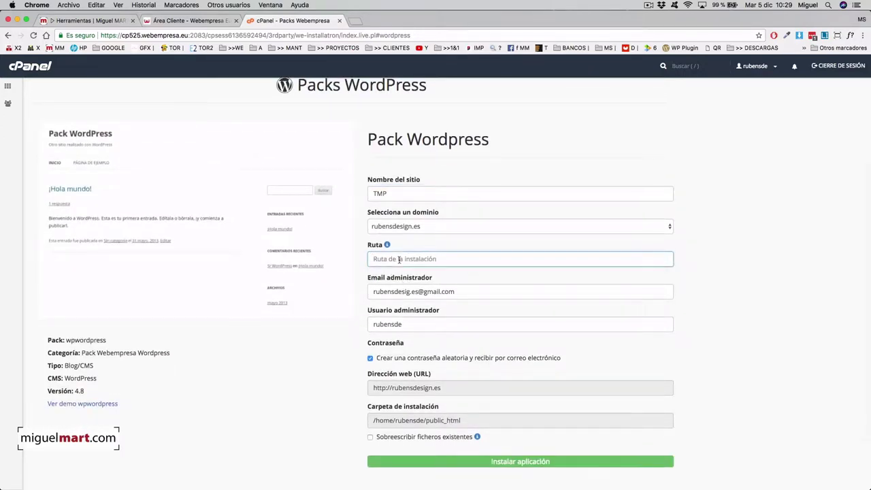
{"action": "type", "text": "tmp"}
Set the administrator username to admin, allow overwriting existing files, and install.
{"action": "scroll", "coordinate": [432, 272], "scroll_direction": "down", "scroll_amount": 2}
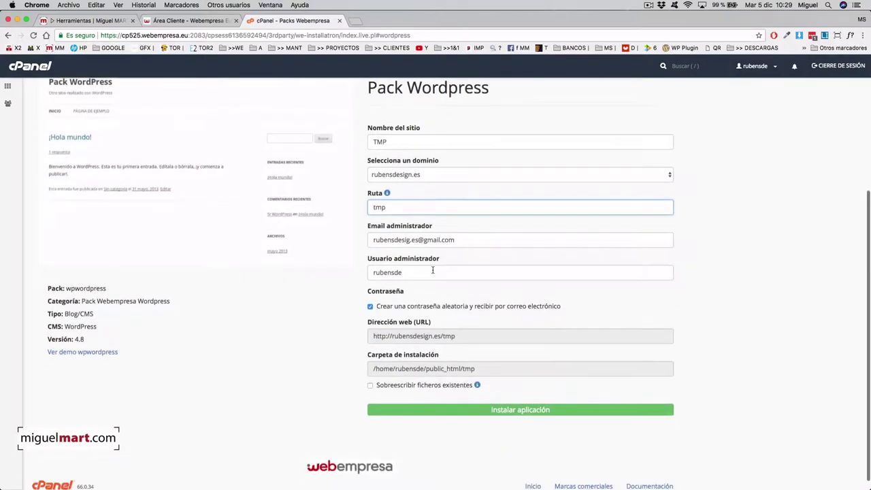
{"action": "scroll", "coordinate": [406, 316], "scroll_direction": "down", "scroll_amount": 1}
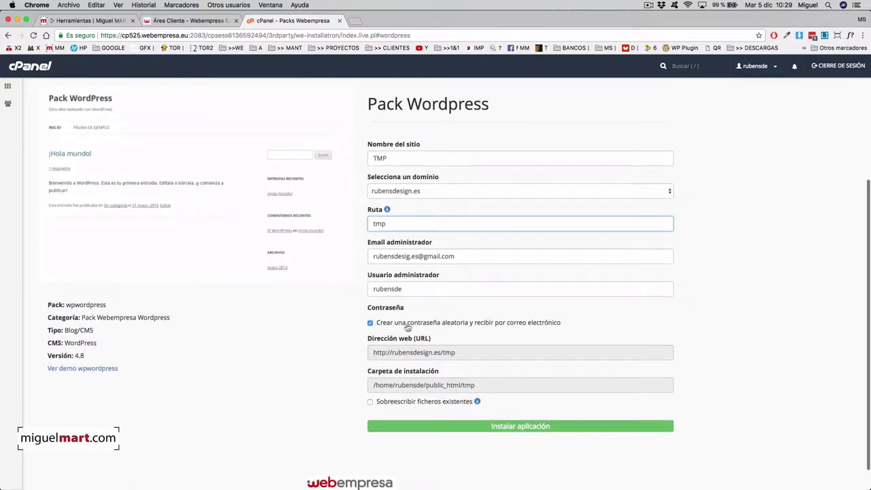
{"action": "double_click", "coordinate": [389, 288]}
{"action": "type", "text": "admin"}
{"action": "scroll", "coordinate": [410, 352], "scroll_direction": "down", "scroll_amount": 1}
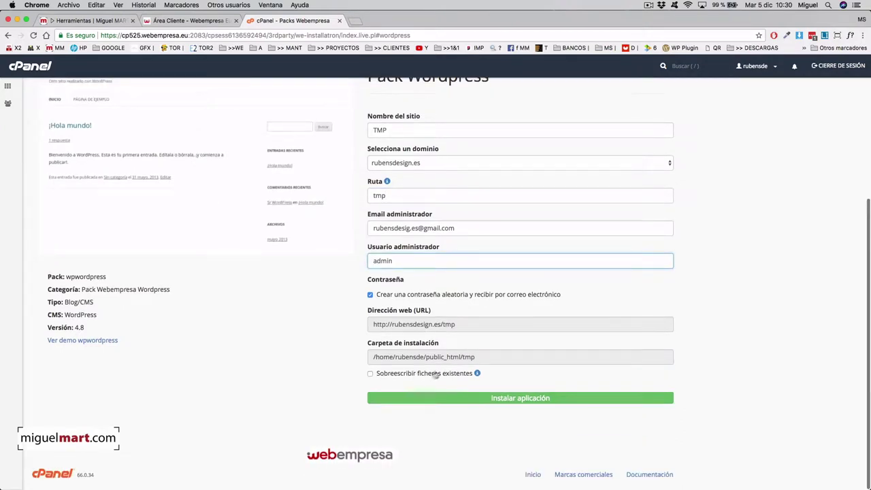
{"action": "left_click", "coordinate": [370, 374]}
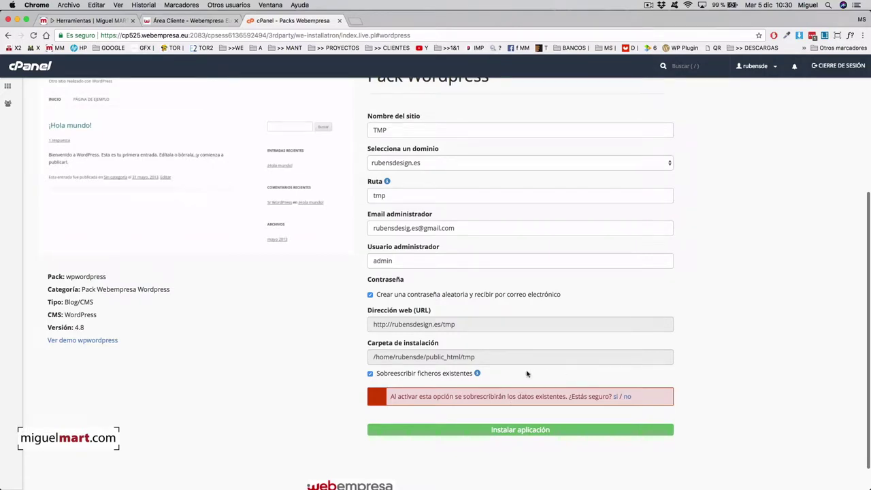
{"action": "left_click", "coordinate": [614, 397]}
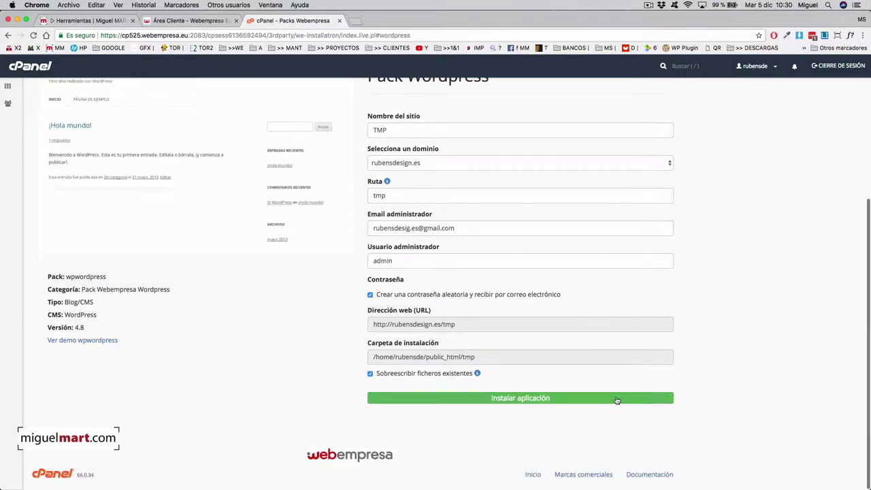
{"action": "left_click", "coordinate": [512, 399]}
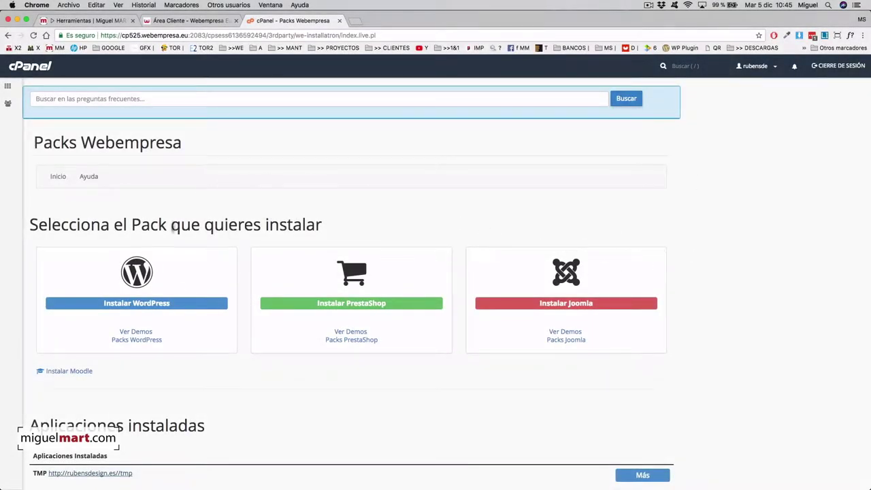
{"action": "scroll", "coordinate": [517, 332], "scroll_direction": "down", "scroll_amount": 2}
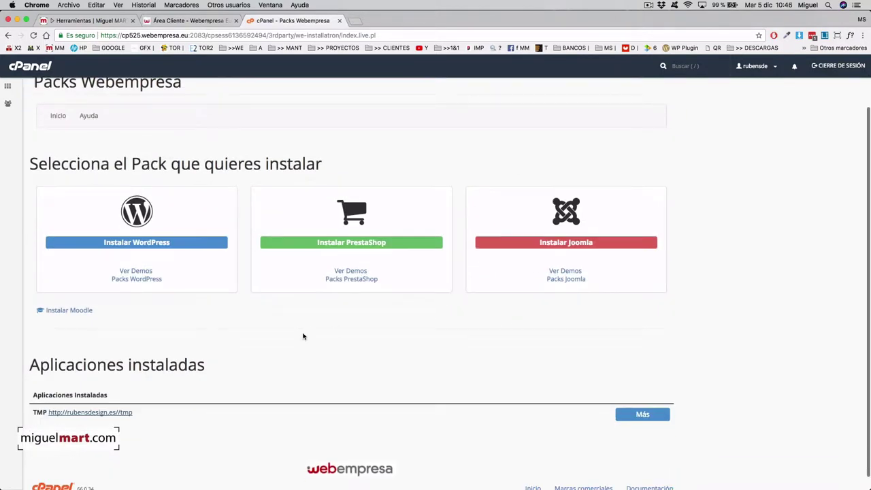
{"action": "scroll", "coordinate": [140, 422], "scroll_direction": "down", "scroll_amount": 1}
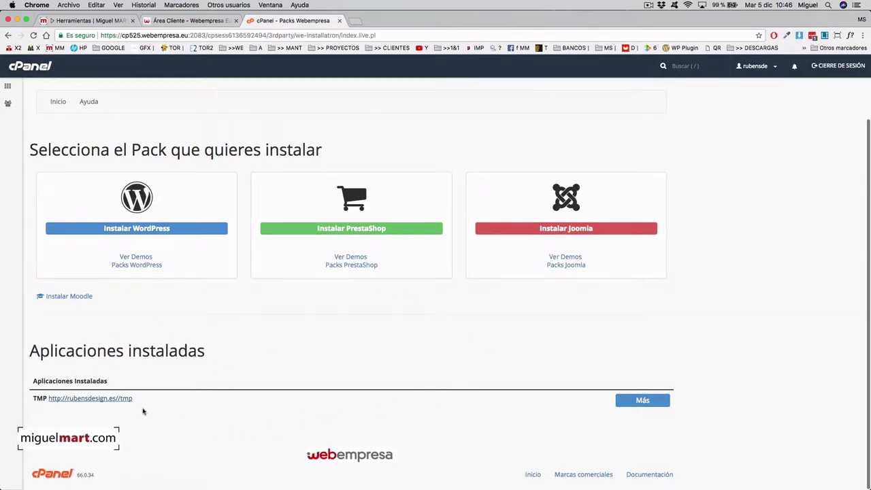
{"action": "left_click", "coordinate": [123, 400]}
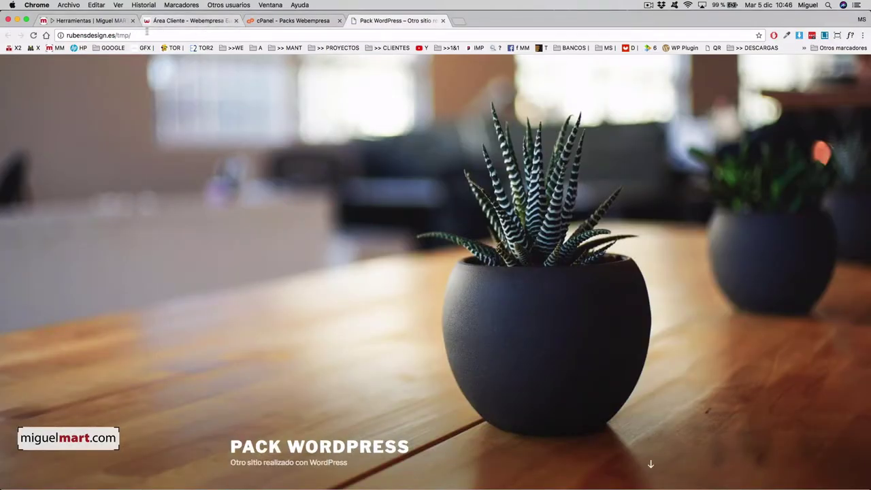
Review the default homepage with its succulent header and Entradas posts, then switch to the Herramientas tab.
{"action": "scroll", "coordinate": [483, 277], "scroll_direction": "down", "scroll_amount": 5}
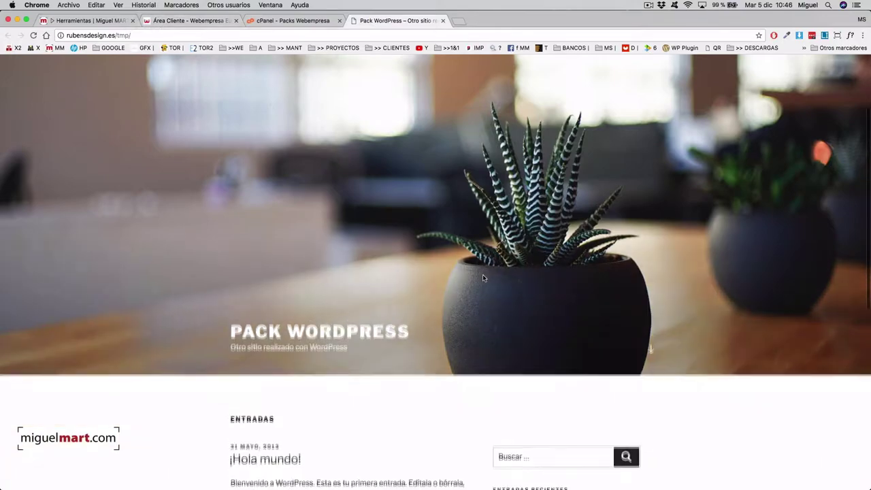
{"action": "scroll", "coordinate": [483, 277], "scroll_direction": "down", "scroll_amount": 3}
{"action": "scroll", "coordinate": [482, 276], "scroll_direction": "up", "scroll_amount": 3}
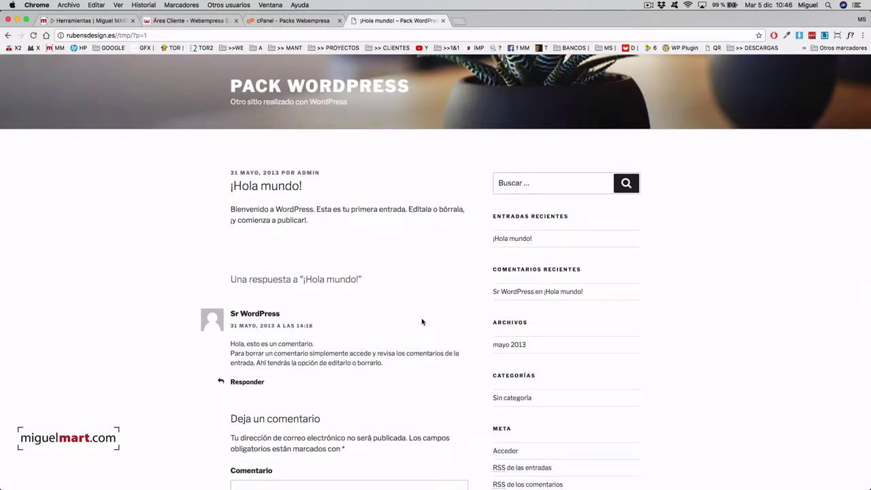
{"action": "left_click", "coordinate": [338, 88]}
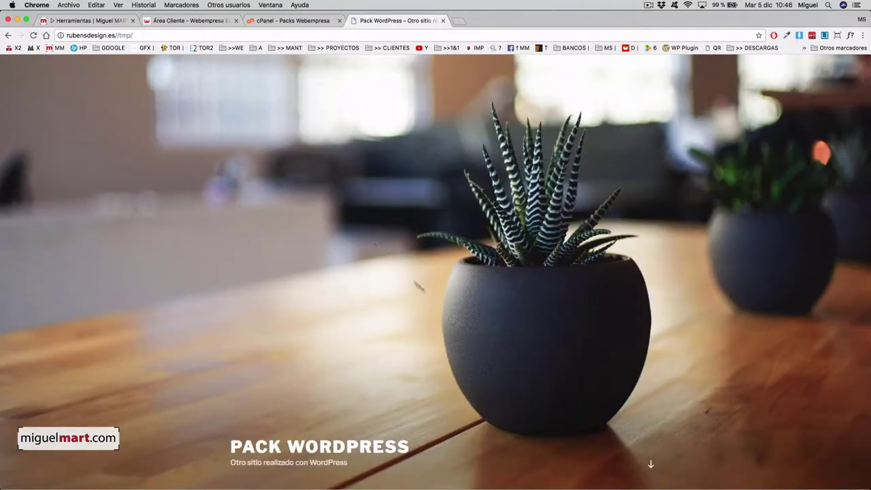
{"action": "scroll", "coordinate": [550, 352], "scroll_direction": "down", "scroll_amount": 10}
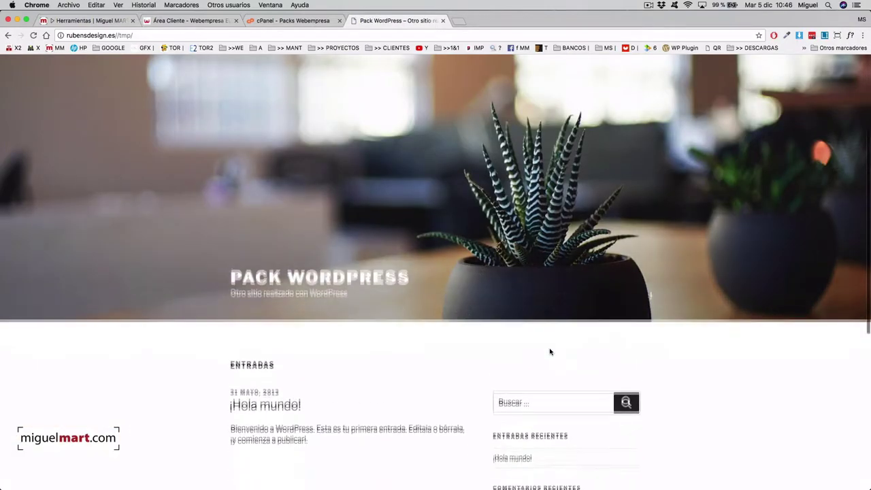
{"action": "scroll", "coordinate": [550, 352], "scroll_direction": "up", "scroll_amount": 10}
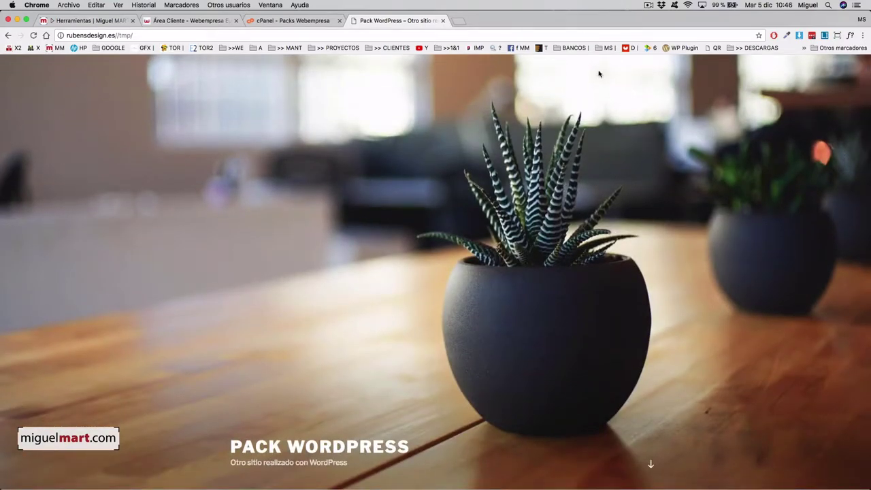
{"action": "scroll", "coordinate": [504, 232], "scroll_direction": "down", "scroll_amount": 3}
{"action": "scroll", "coordinate": [504, 232], "scroll_direction": "up", "scroll_amount": 3}
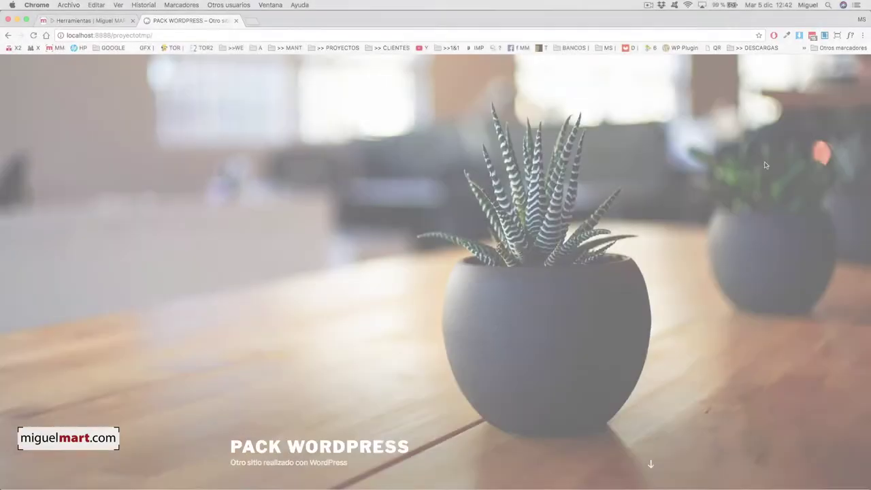
{"action": "scroll", "coordinate": [683, 212], "scroll_direction": "down", "scroll_amount": 5}
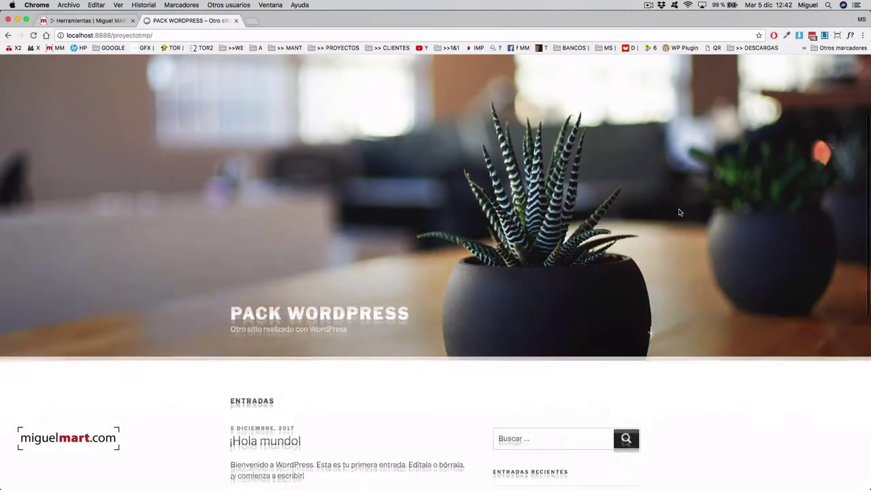
{"action": "scroll", "coordinate": [680, 213], "scroll_direction": "up", "scroll_amount": 5}
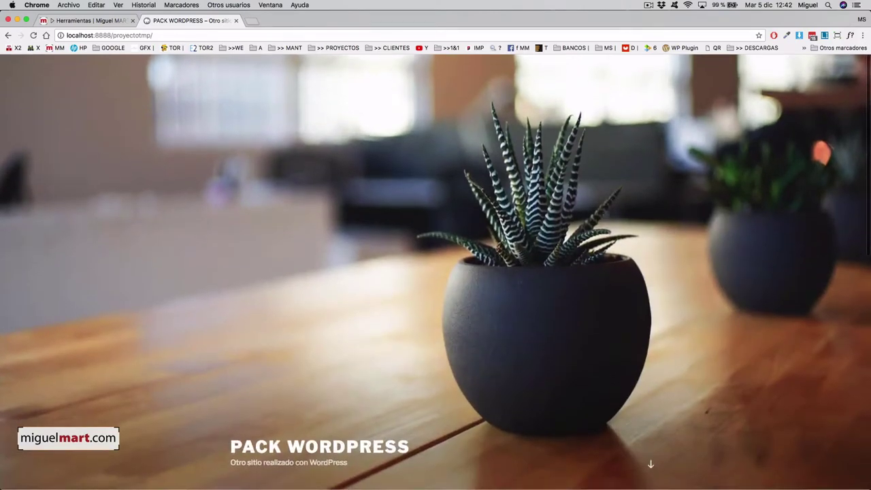
{"action": "scroll", "coordinate": [517, 231], "scroll_direction": "down", "scroll_amount": 3}
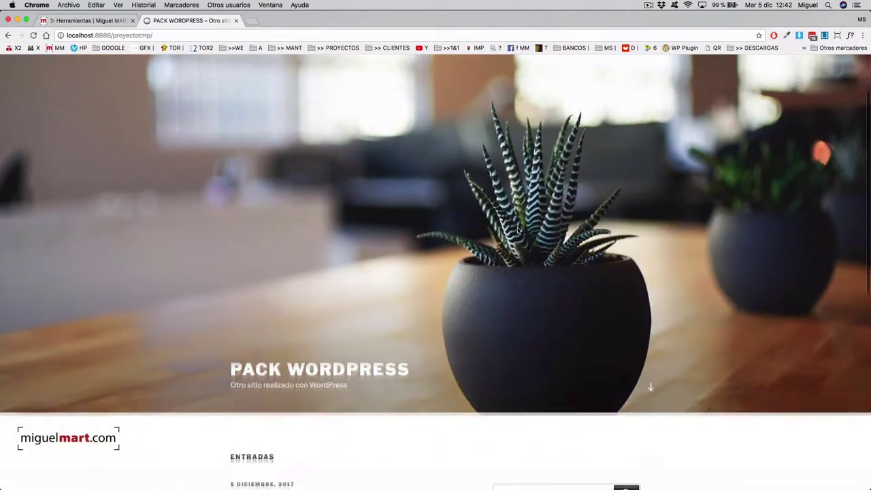
{"action": "scroll", "coordinate": [517, 231], "scroll_direction": "up", "scroll_amount": 3}
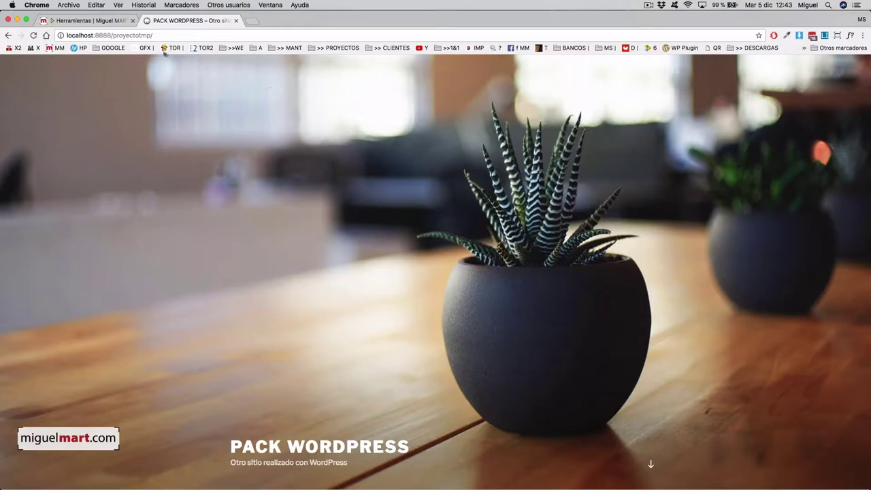
{"action": "left_click", "coordinate": [107, 21]}
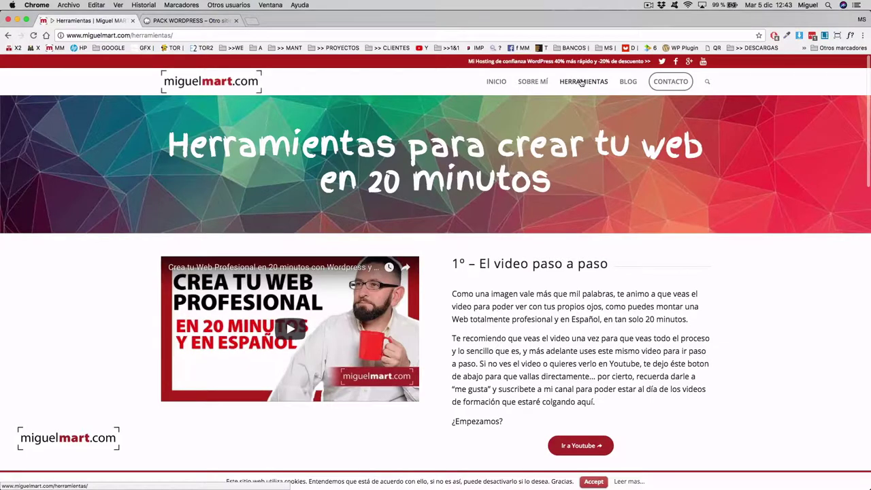
Scroll to the '3º – La portada de tu Web – El Theme' section and open Enfold on ThemeForest.
{"action": "scroll", "coordinate": [576, 291], "scroll_direction": "down", "scroll_amount": 3}
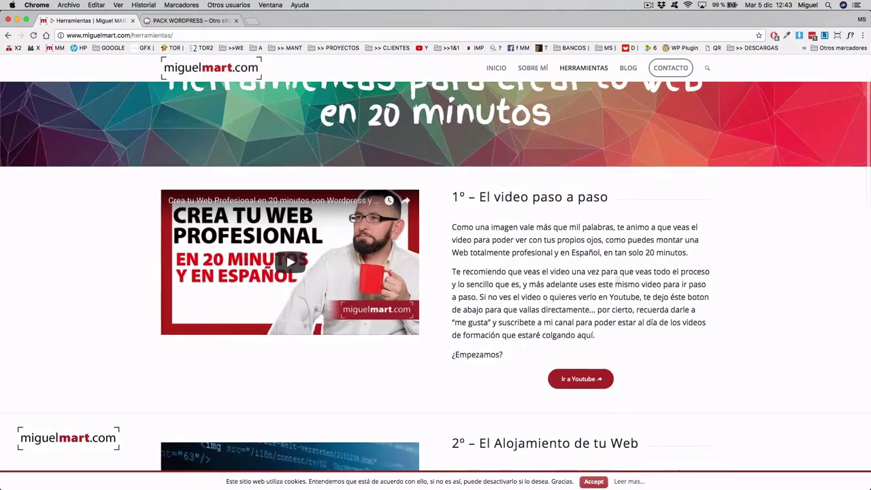
{"action": "scroll", "coordinate": [597, 271], "scroll_direction": "down", "scroll_amount": 10}
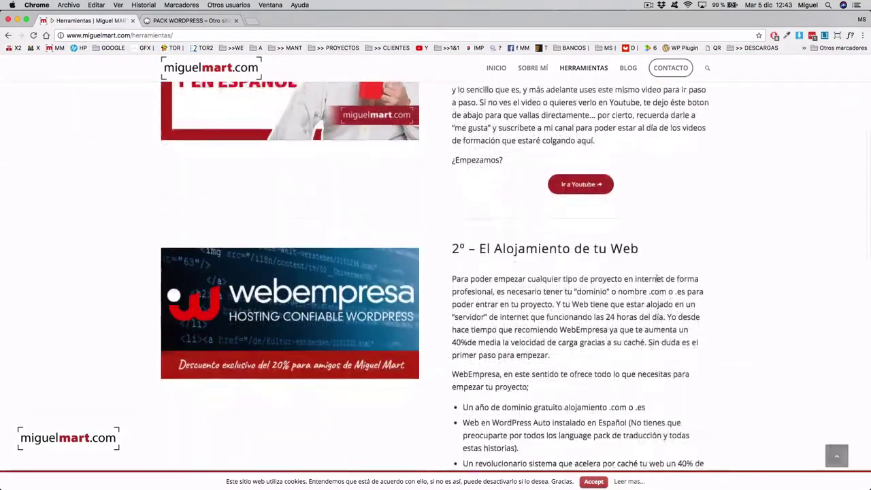
{"action": "scroll", "coordinate": [641, 275], "scroll_direction": "down", "scroll_amount": 2}
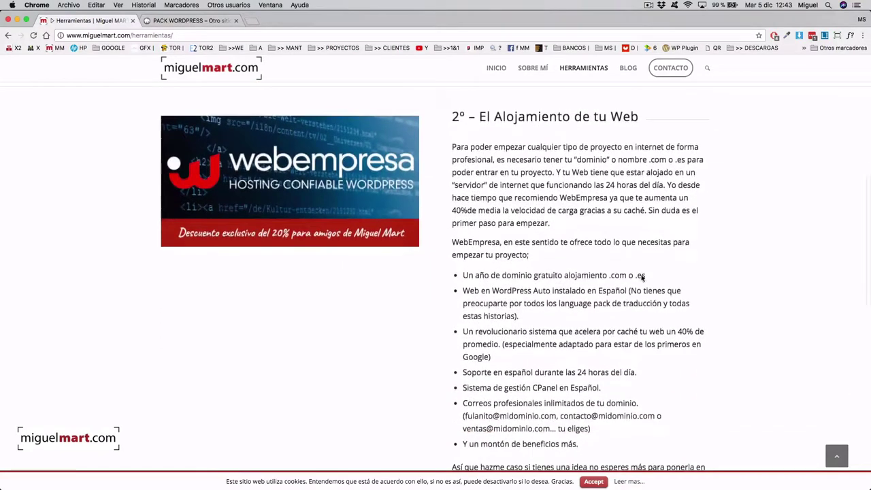
{"action": "scroll", "coordinate": [420, 165], "scroll_direction": "down", "scroll_amount": 1}
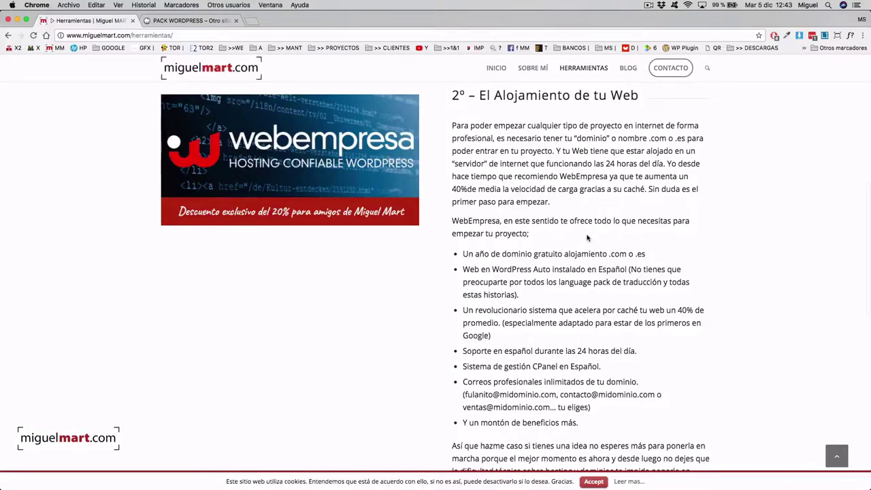
{"action": "scroll", "coordinate": [587, 237], "scroll_direction": "down", "scroll_amount": 6}
{"action": "scroll", "coordinate": [587, 238], "scroll_direction": "down", "scroll_amount": 12}
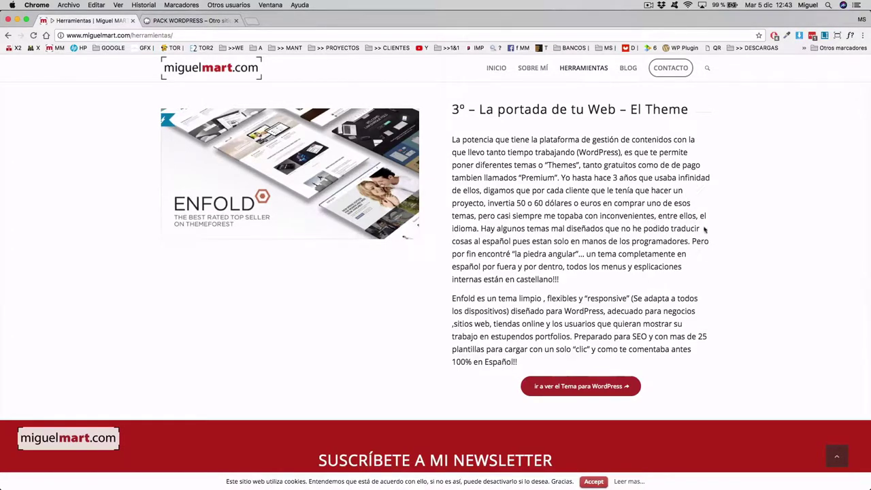
{"action": "scroll", "coordinate": [621, 204], "scroll_direction": "down", "scroll_amount": 2}
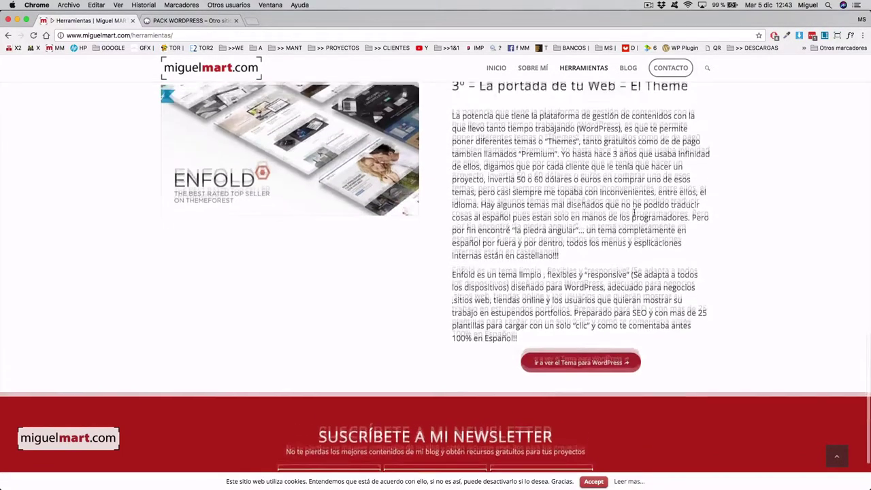
{"action": "scroll", "coordinate": [632, 211], "scroll_direction": "up", "scroll_amount": 3}
{"action": "scroll", "coordinate": [633, 212], "scroll_direction": "down", "scroll_amount": 1}
{"action": "scroll", "coordinate": [633, 212], "scroll_direction": "down", "scroll_amount": 1}
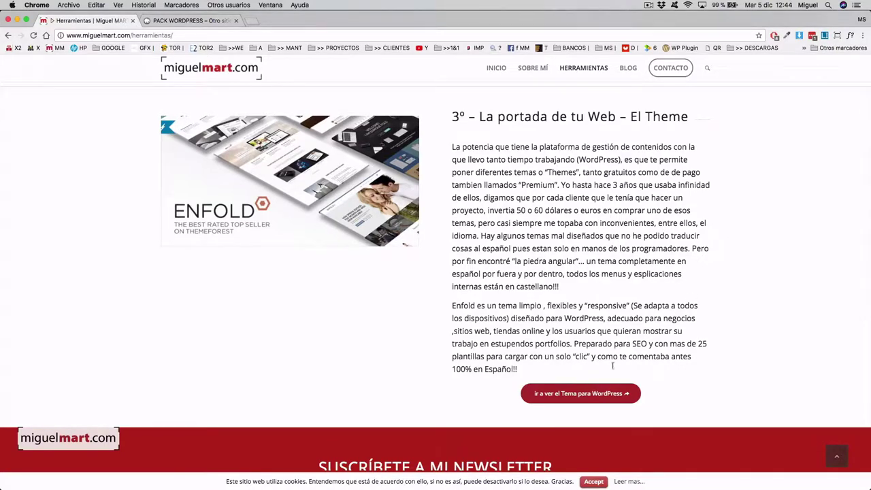
{"action": "left_click", "coordinate": [588, 395]}
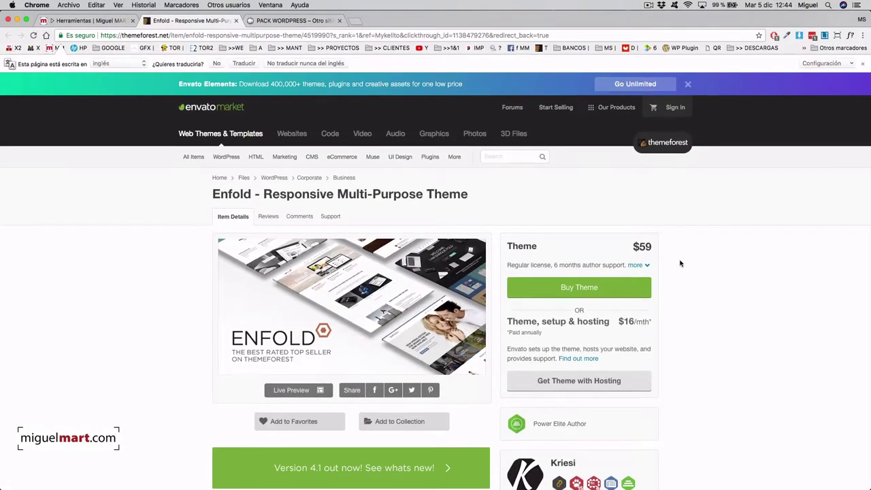
Review the Enfold ThemeForest page and its $59 price, then show the downloaded zip.
{"action": "scroll", "coordinate": [709, 218], "scroll_direction": "down", "scroll_amount": 2}
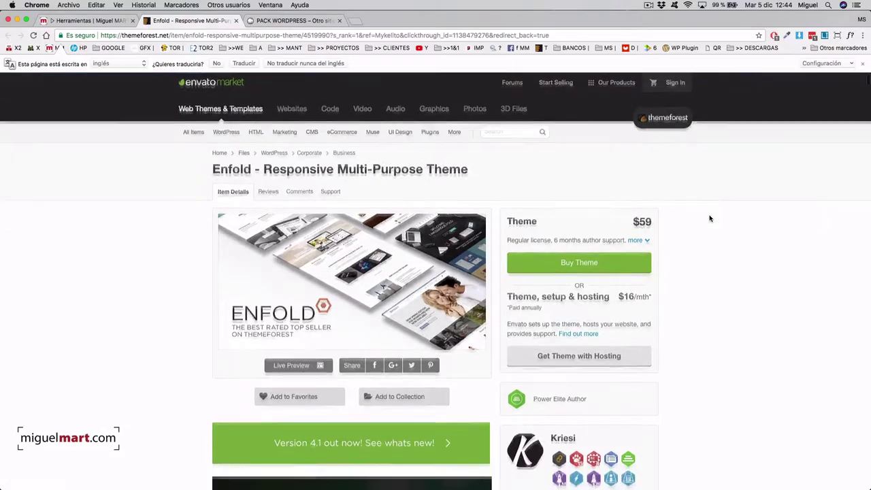
{"action": "scroll", "coordinate": [728, 229], "scroll_direction": "down", "scroll_amount": 3}
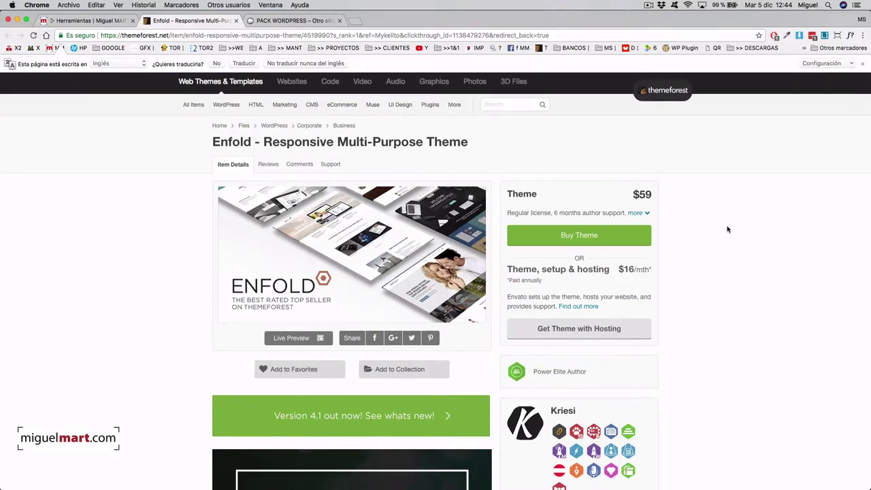
{"action": "scroll", "coordinate": [727, 229], "scroll_direction": "up", "scroll_amount": 1}
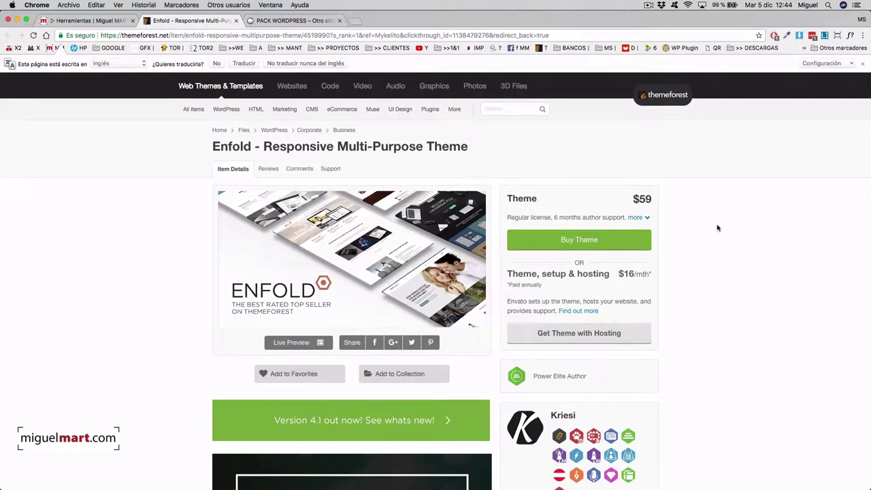
{"action": "scroll", "coordinate": [717, 228], "scroll_direction": "down", "scroll_amount": 1}
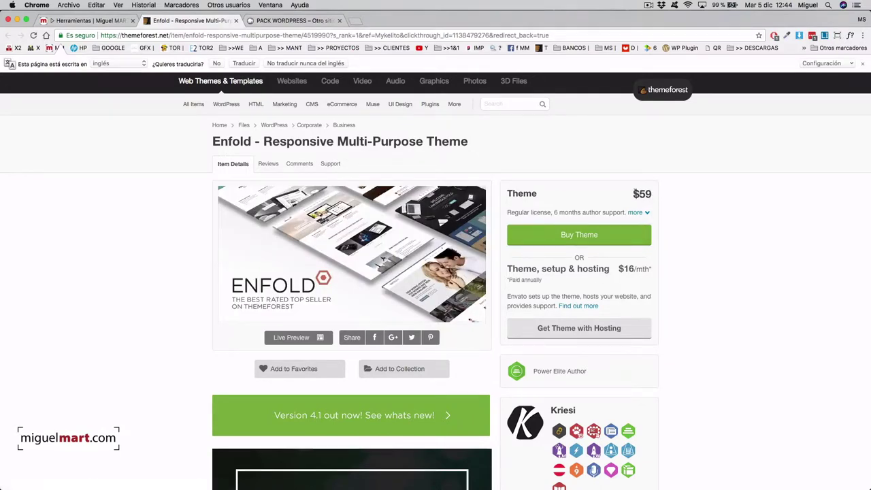
{"action": "left_click_drag", "start_coordinate": [650, 193], "coordinate": [643, 194]}
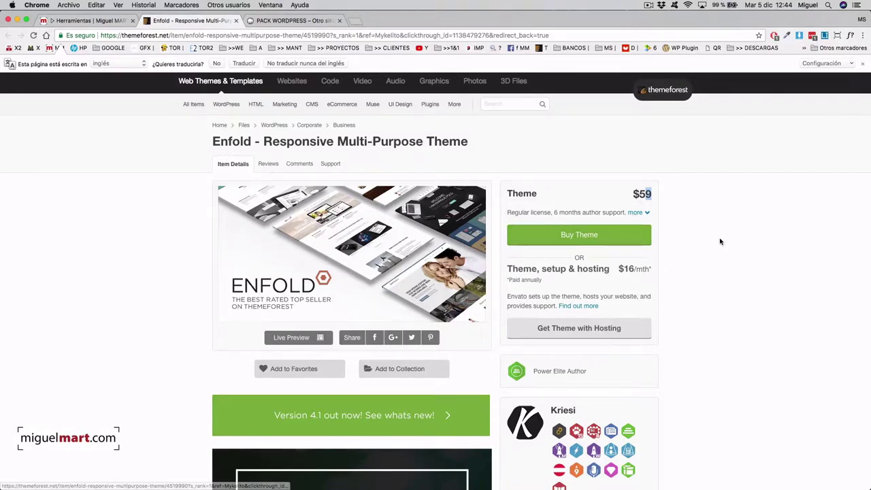
{"action": "scroll", "coordinate": [698, 237], "scroll_direction": "down", "scroll_amount": 2}
{"action": "scroll", "coordinate": [693, 235], "scroll_direction": "up", "scroll_amount": 3}
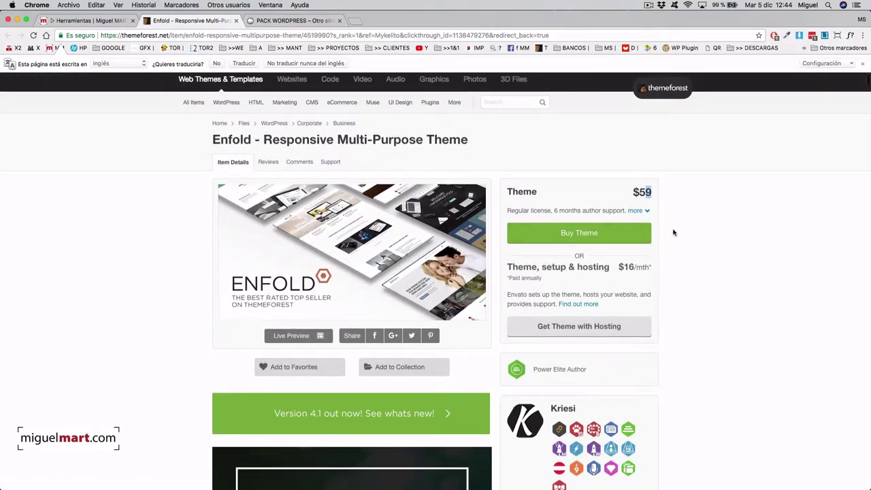
{"action": "scroll", "coordinate": [672, 231], "scroll_direction": "up", "scroll_amount": 2}
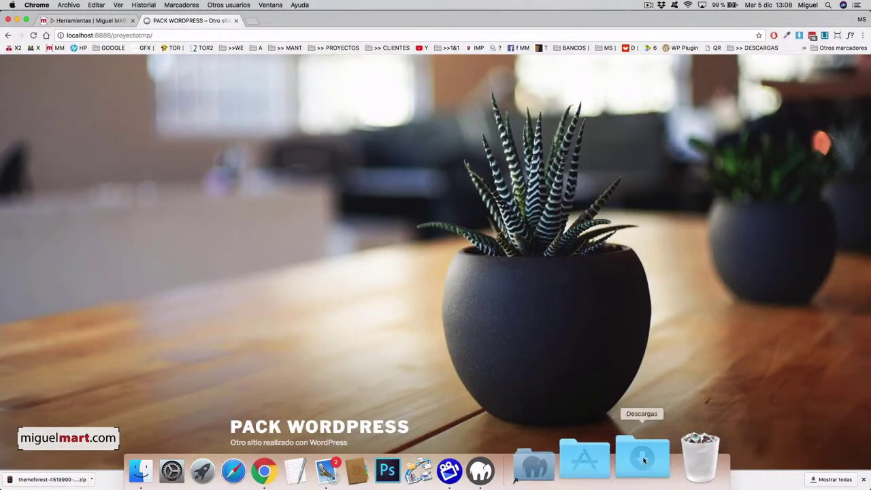
{"action": "left_click", "coordinate": [643, 460]}
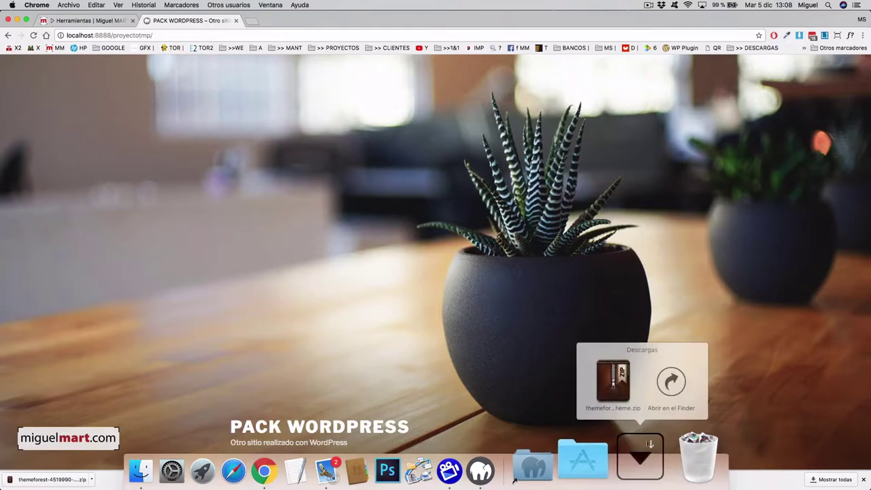
Check the 14.7 MB Enfold zip in Finder's Descargas window, then return to Chrome.
{"action": "left_click", "coordinate": [667, 384]}
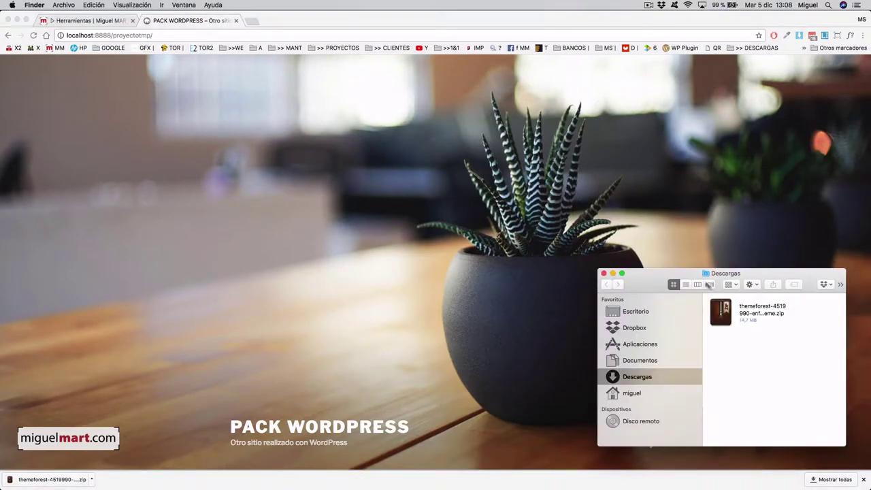
{"action": "left_click_drag", "start_coordinate": [594, 268], "coordinate": [491, 207]}
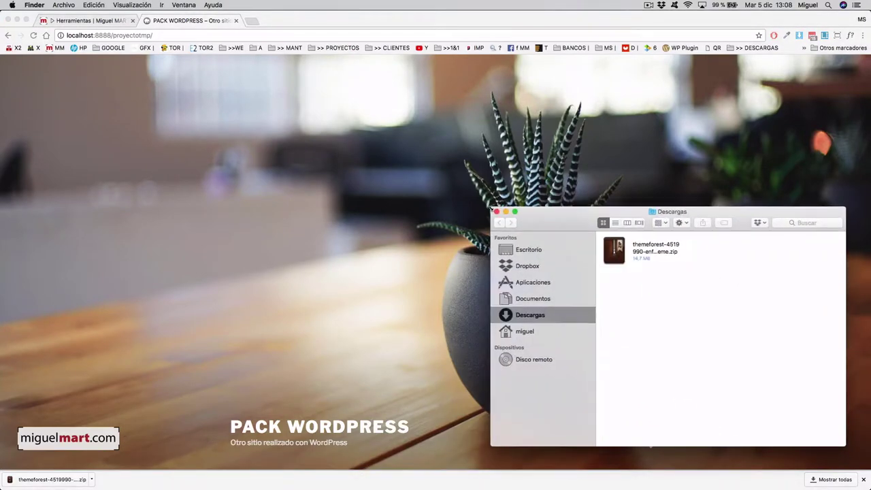
{"action": "left_click", "coordinate": [642, 249]}
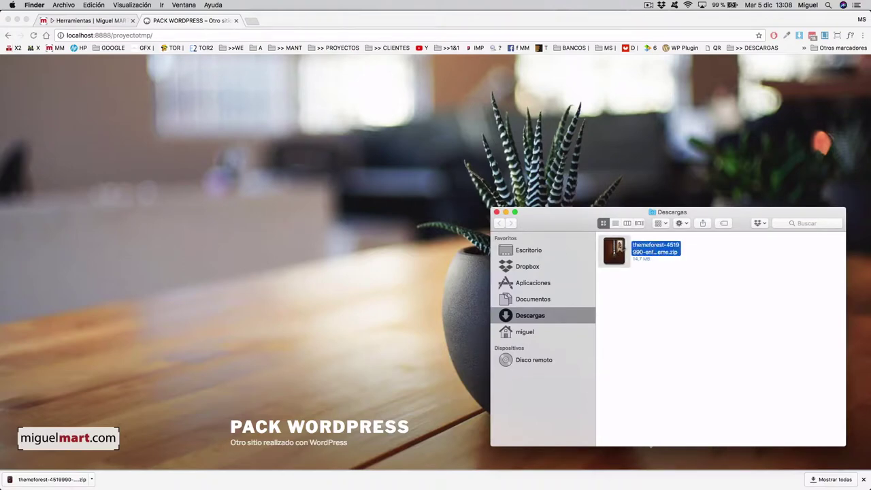
{"action": "left_click", "coordinate": [394, 158]}
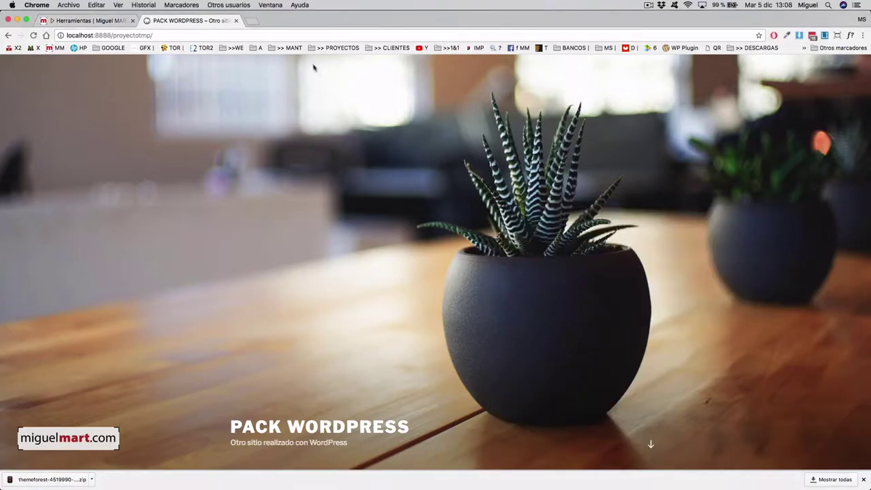
Log in to the site's wp-admin as admin with the account password.
{"action": "left_click", "coordinate": [290, 32]}
{"action": "left_click", "coordinate": [291, 32]}
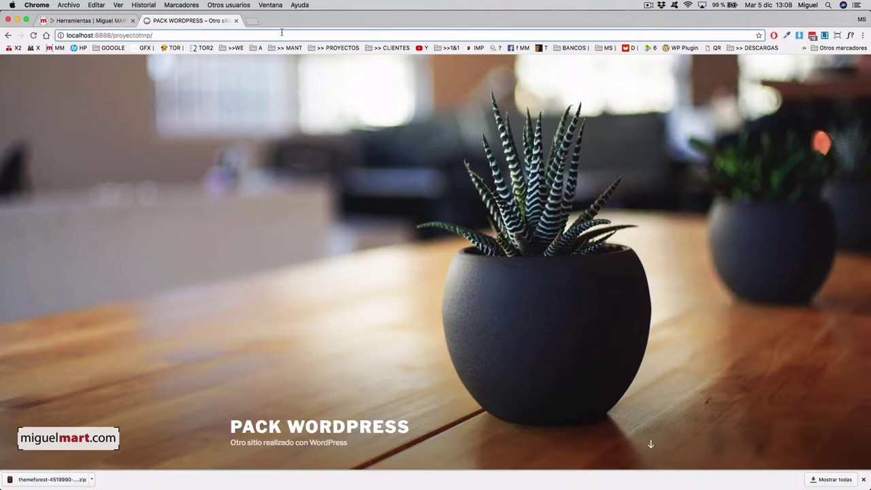
{"action": "type", "text": "w"}
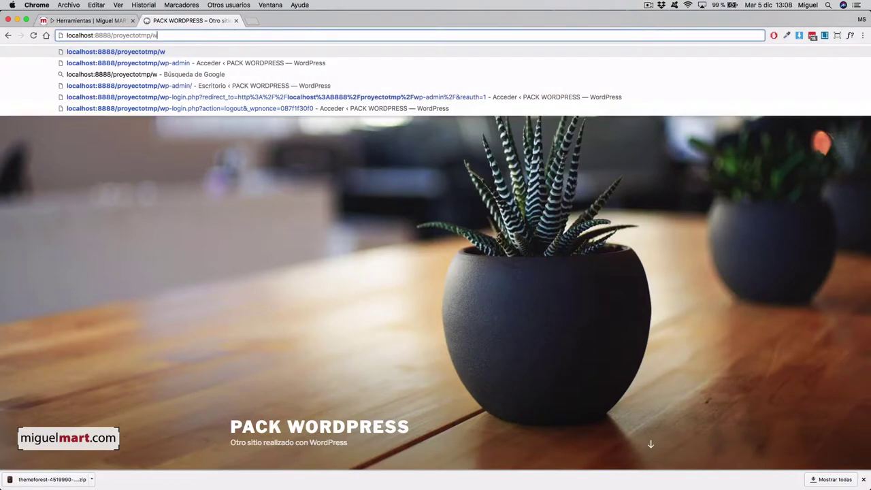
{"action": "type", "text": "p-admin"}
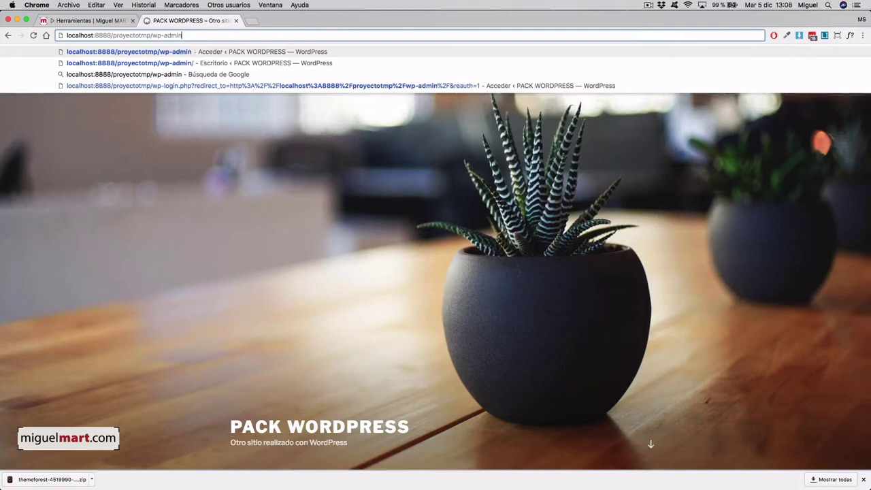
{"action": "key", "text": "Return"}
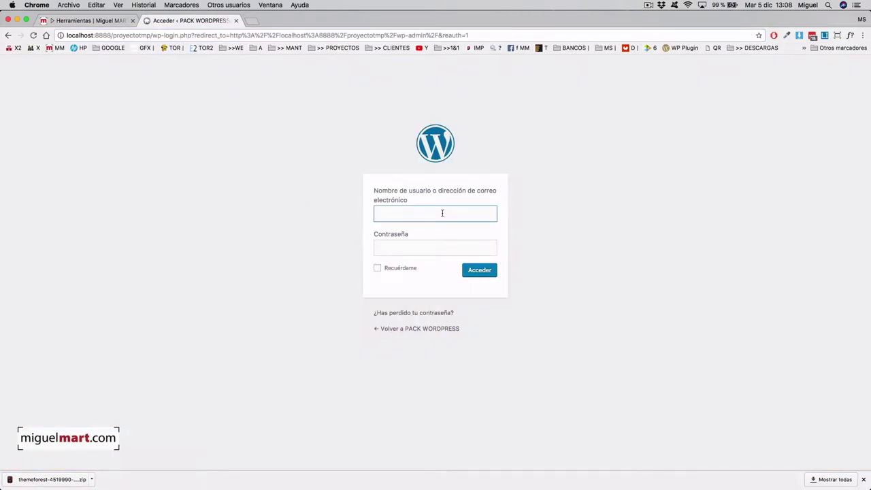
{"action": "type", "text": "admin"}
{"action": "left_click", "coordinate": [435, 248]}
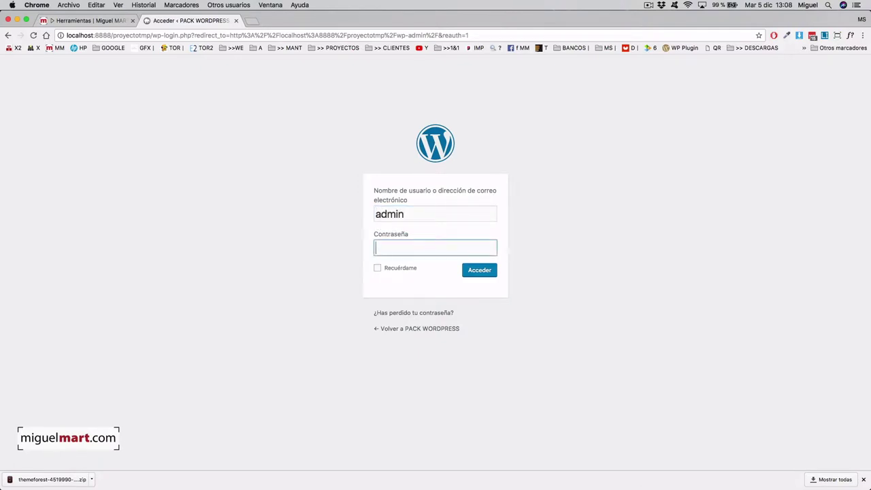
{"action": "type", "text": "12345678912"}
{"action": "key", "text": "Return"}
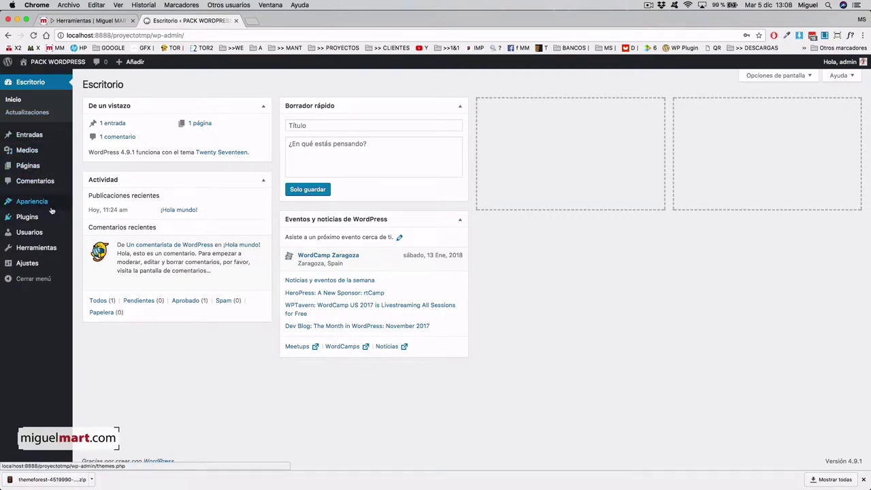
Go to Apariencia > Temas > Añadir temas, show the Subir tema form, and locate the Enfold zip.
{"action": "mouse_move", "coordinate": [42, 206]}
{"action": "left_click", "coordinate": [88, 205]}
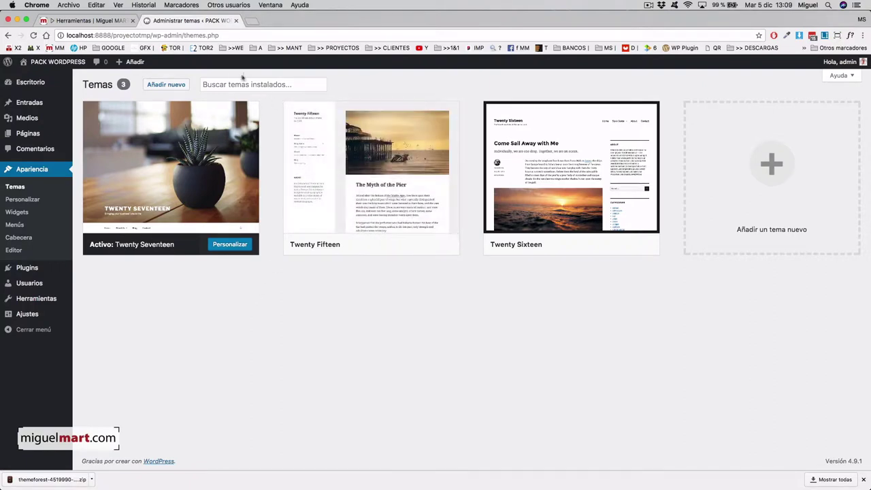
{"action": "left_click", "coordinate": [176, 87]}
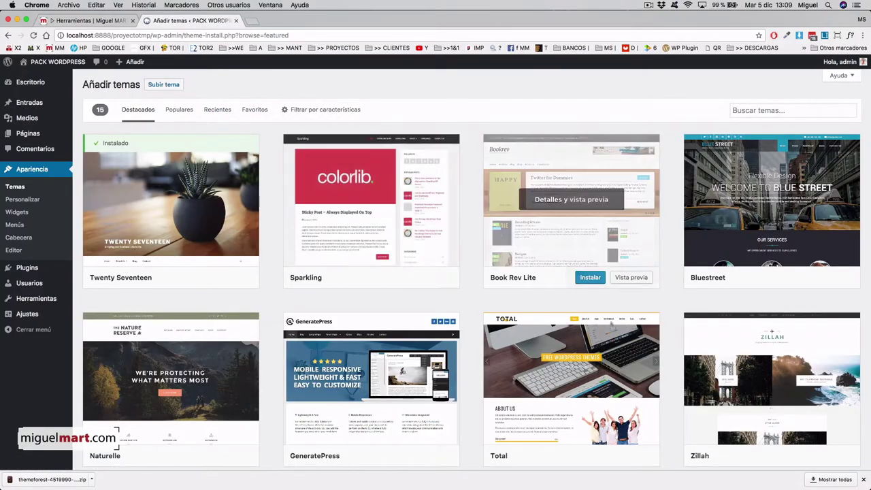
{"action": "scroll", "coordinate": [468, 378], "scroll_direction": "down", "scroll_amount": 1}
{"action": "scroll", "coordinate": [468, 378], "scroll_direction": "down", "scroll_amount": 5}
{"action": "scroll", "coordinate": [468, 378], "scroll_direction": "up", "scroll_amount": 5}
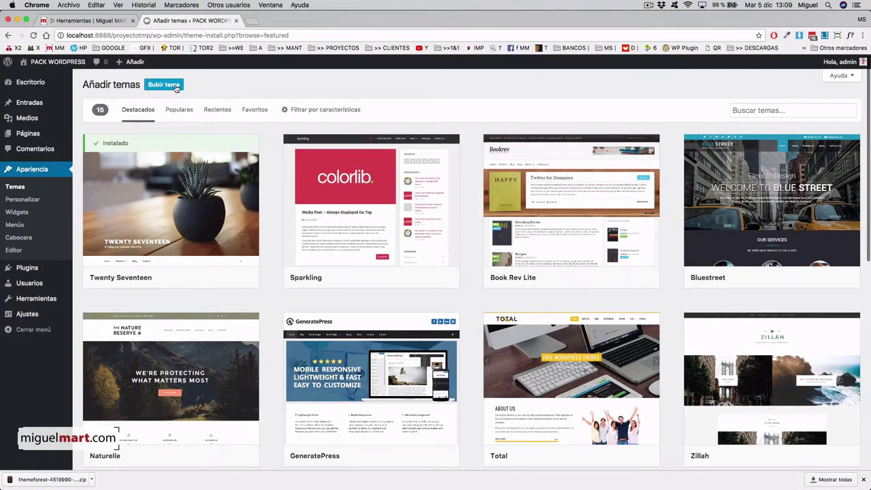
{"action": "left_click", "coordinate": [176, 89]}
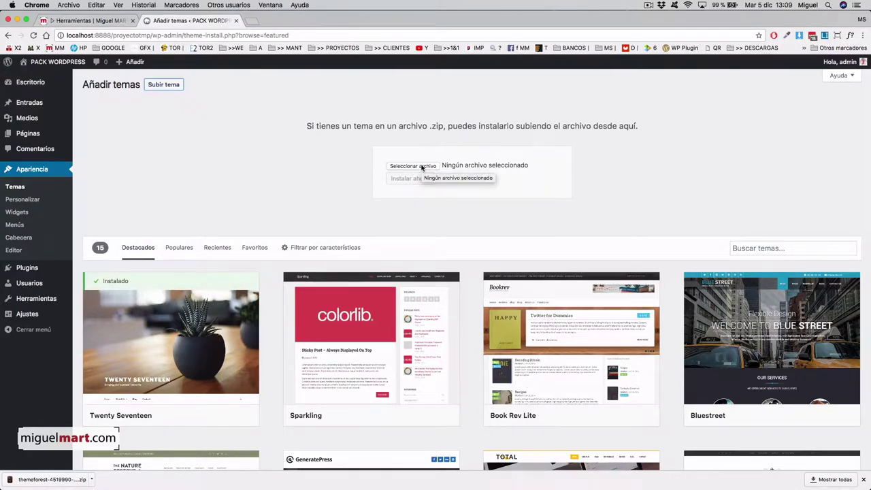
{"action": "mouse_move", "coordinate": [698, 484]}
{"action": "left_click", "coordinate": [642, 471]}
Upload the themeforest Enfold zip from Descargas and install it as a theme.
{"action": "left_click", "coordinate": [672, 383]}
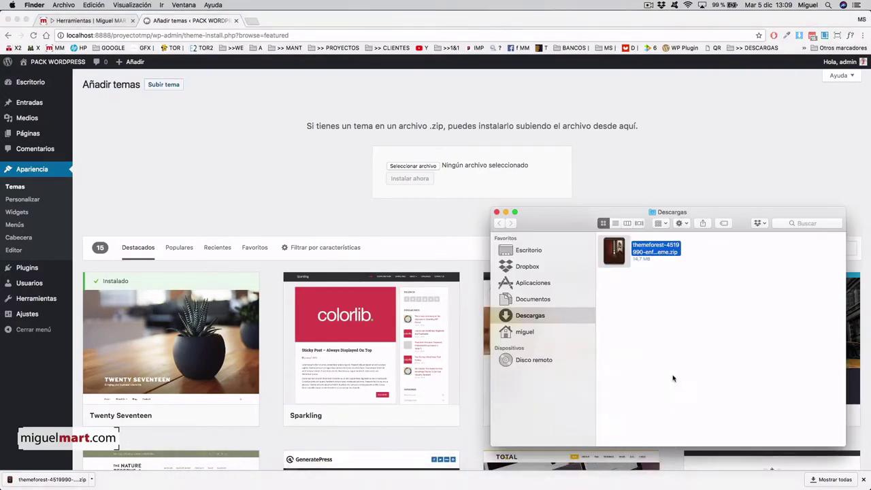
{"action": "left_click_drag", "start_coordinate": [617, 253], "coordinate": [454, 167]}
{"action": "left_click", "coordinate": [472, 188]}
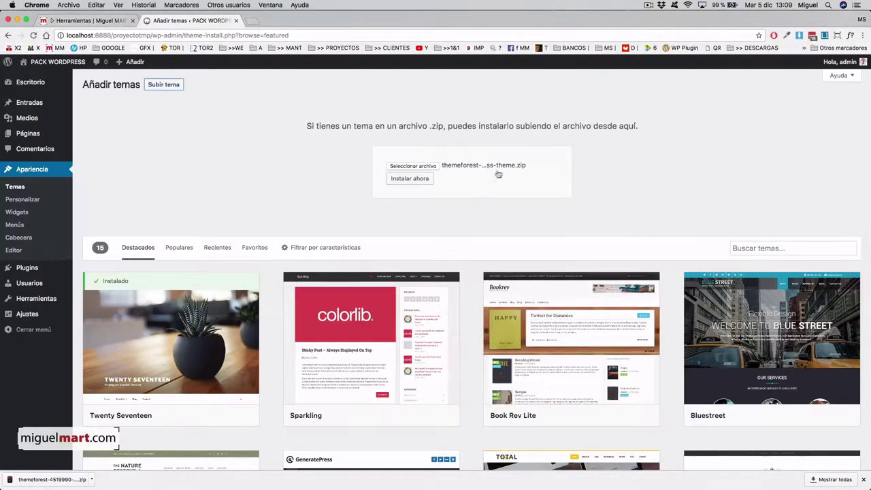
{"action": "left_click", "coordinate": [406, 181]}
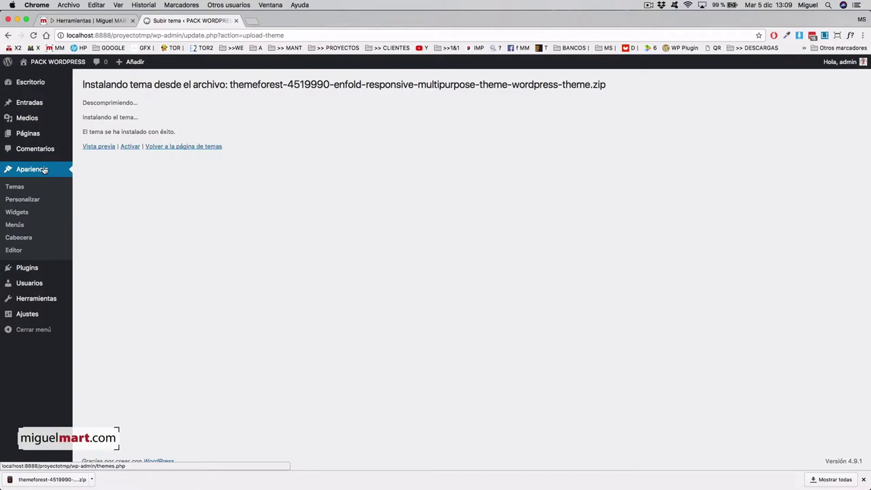
Activate the Enfold theme from Apariencia > Temas and view the public site.
{"action": "left_click", "coordinate": [15, 186]}
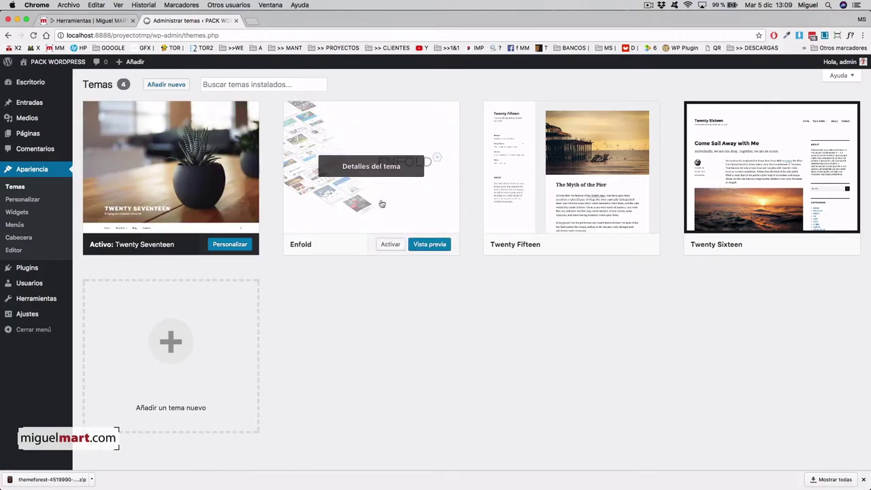
{"action": "left_click", "coordinate": [389, 244]}
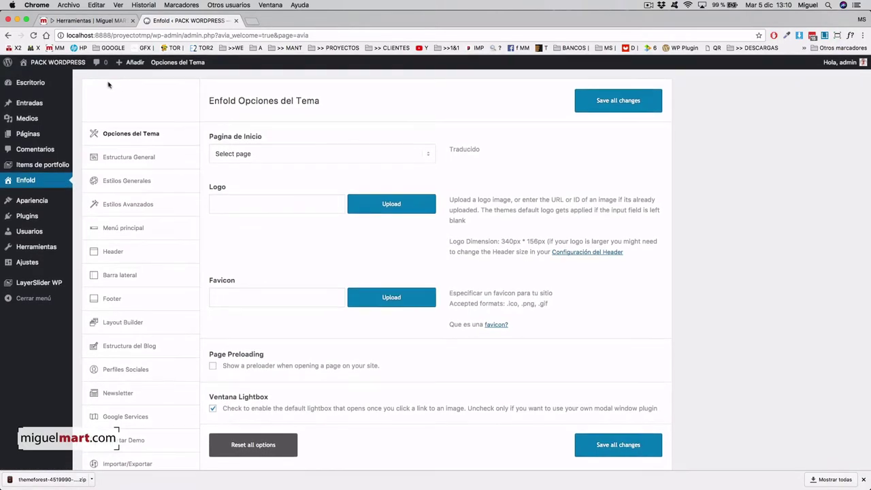
{"action": "left_click", "coordinate": [61, 66]}
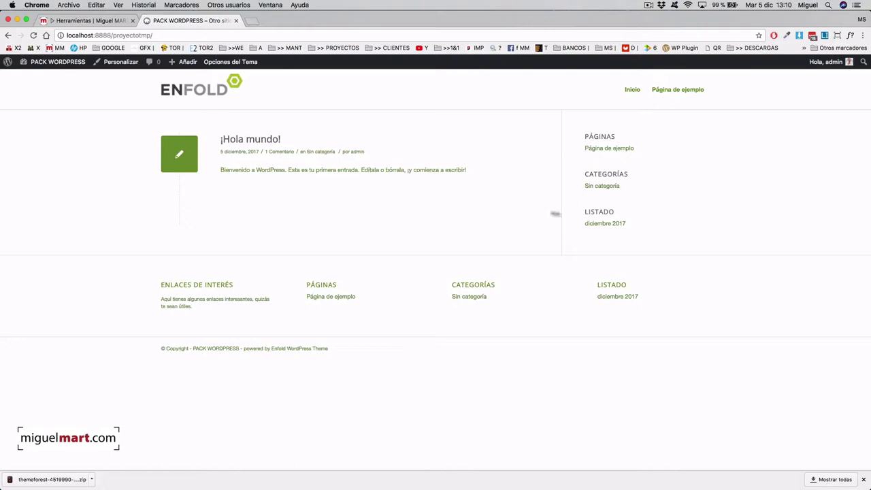
Browse the ¡Hola mundo! post and the Enfold home page, then return to Escritorio.
{"action": "left_click", "coordinate": [264, 140]}
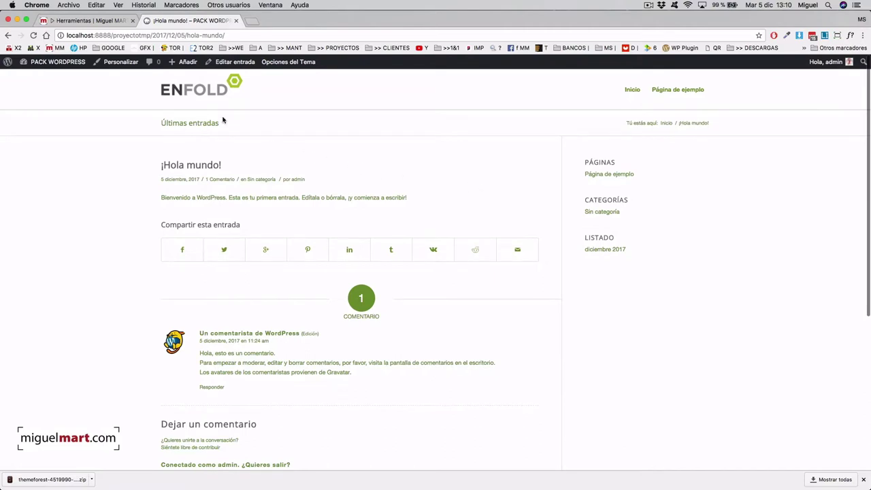
{"action": "left_click", "coordinate": [205, 96]}
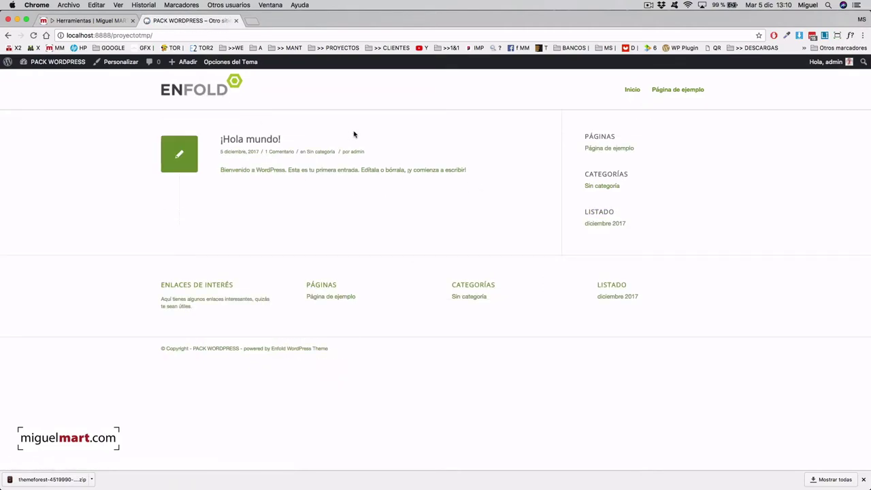
{"action": "left_click", "coordinate": [63, 66]}
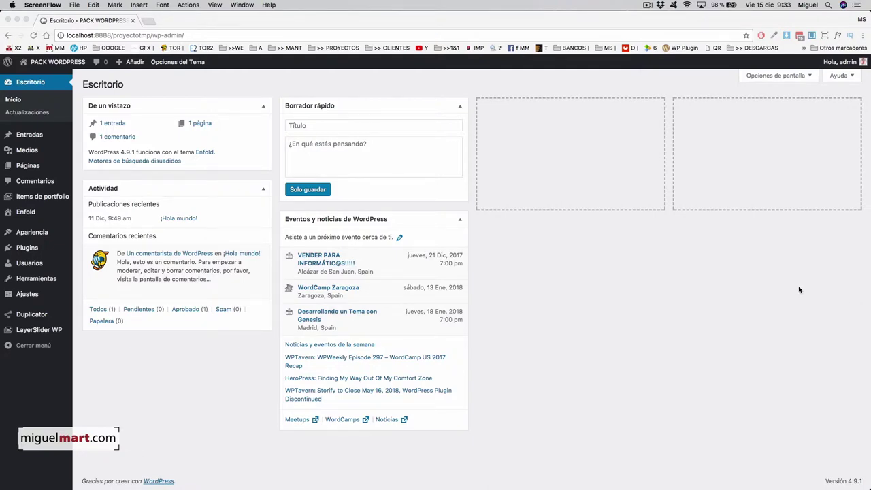
Visit the site, come back to Escritorio, and open the Enfold Opciones del Tema page.
{"action": "left_click", "coordinate": [56, 63]}
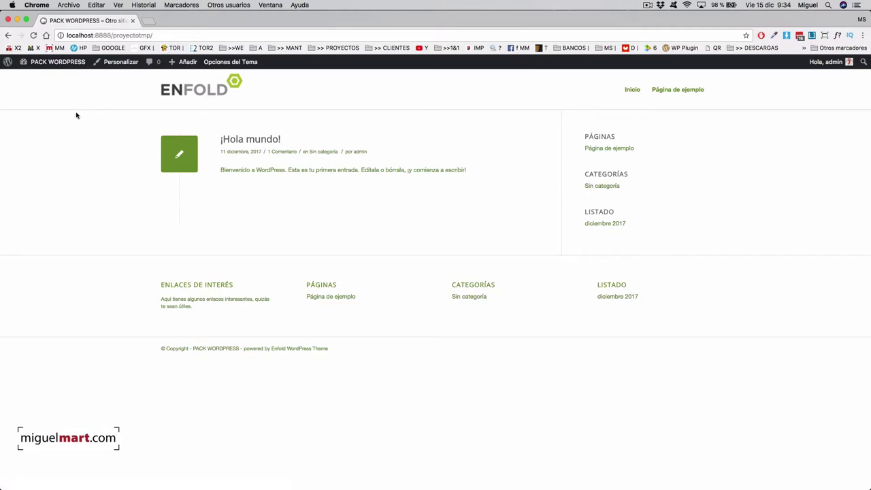
{"action": "left_click", "coordinate": [49, 66]}
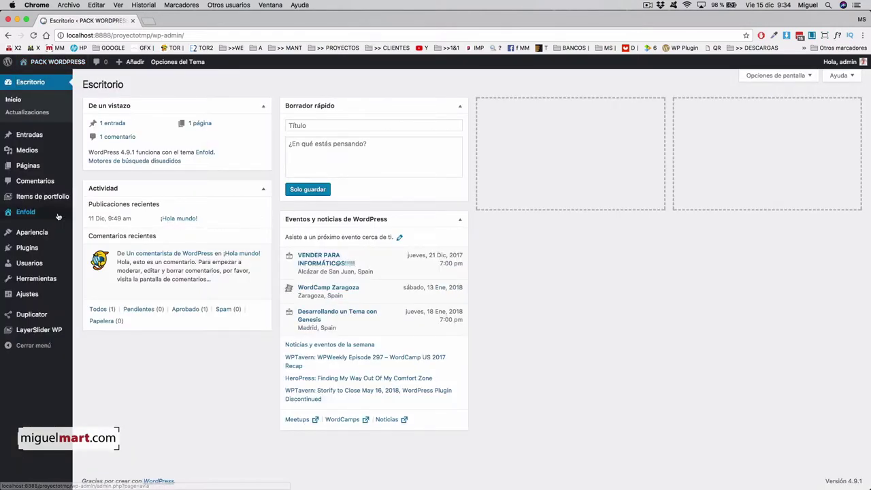
{"action": "left_click", "coordinate": [26, 214]}
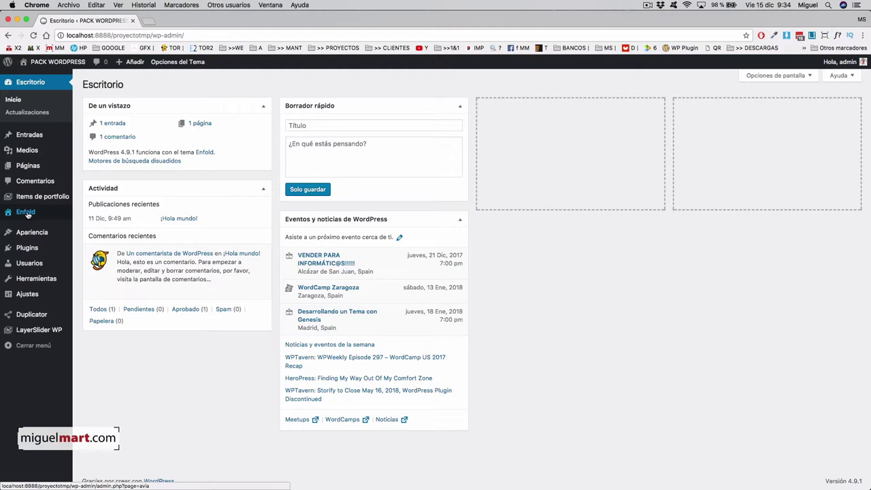
{"action": "left_click", "coordinate": [30, 214]}
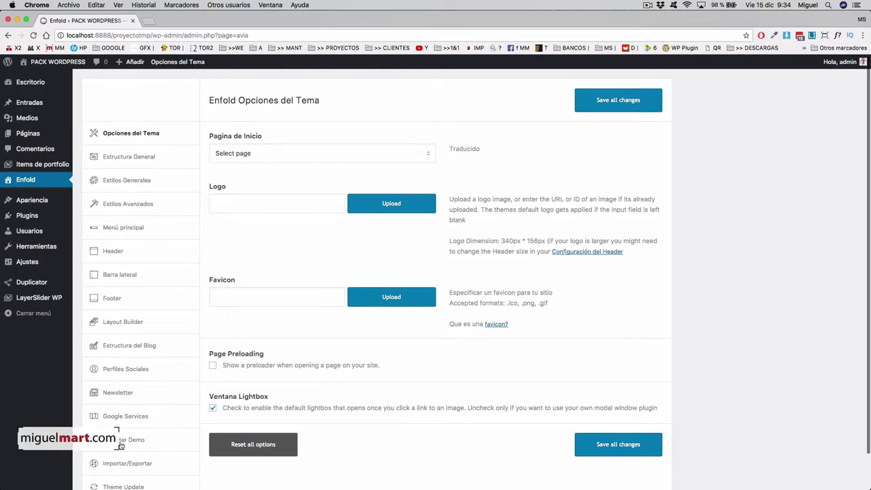
Import the Minimal Photography Demo, confirming the overwrite of theme options.
{"action": "left_click", "coordinate": [138, 440]}
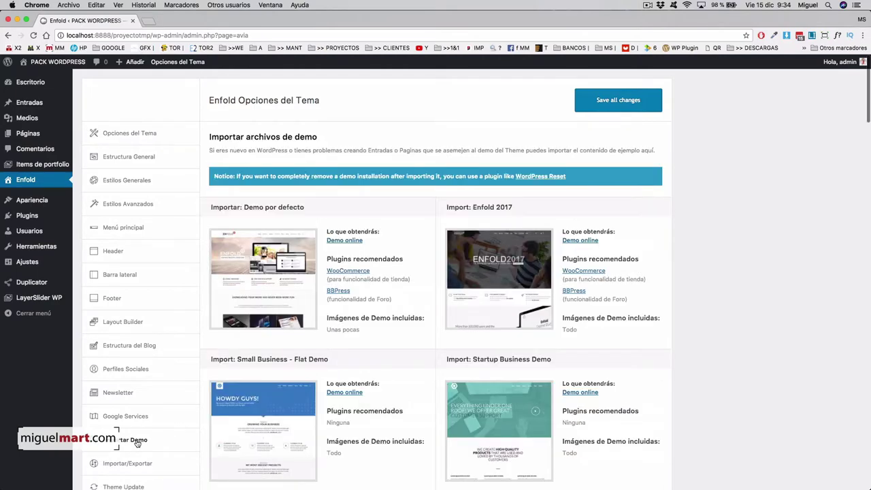
{"action": "scroll", "coordinate": [669, 419], "scroll_direction": "down", "scroll_amount": 6}
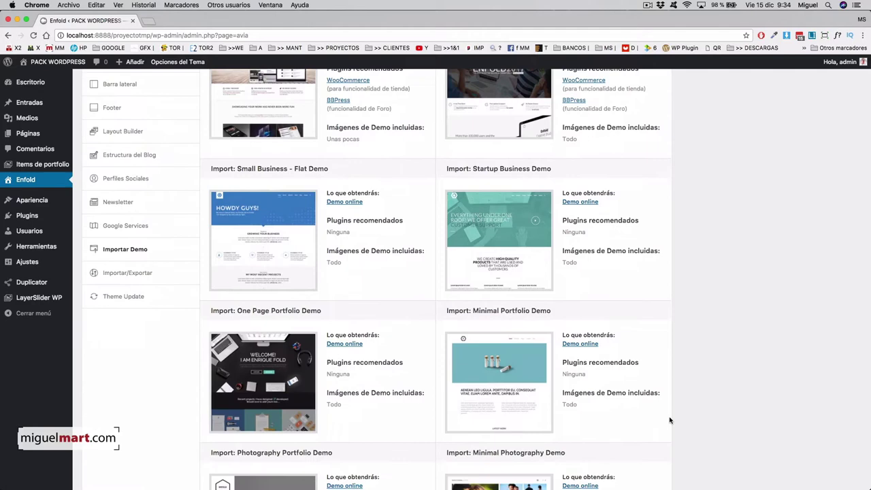
{"action": "scroll", "coordinate": [670, 419], "scroll_direction": "down", "scroll_amount": 4}
{"action": "scroll", "coordinate": [680, 419], "scroll_direction": "up", "scroll_amount": 2}
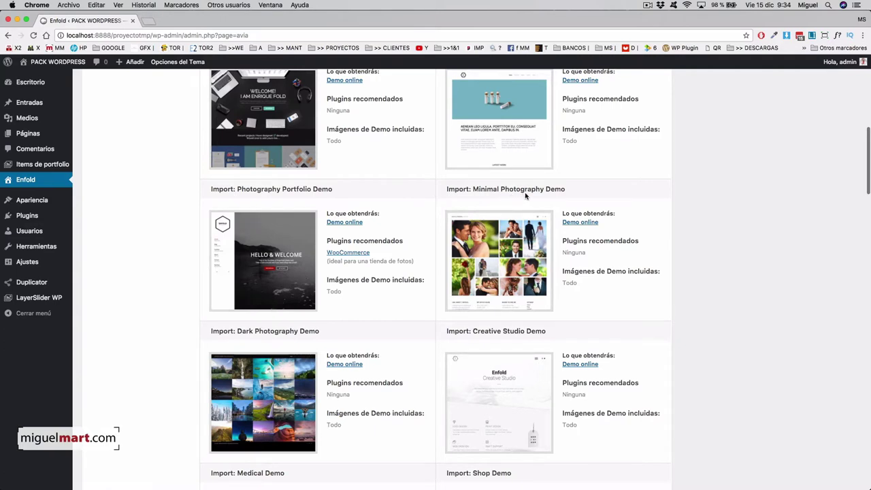
{"action": "mouse_move", "coordinate": [498, 265]}
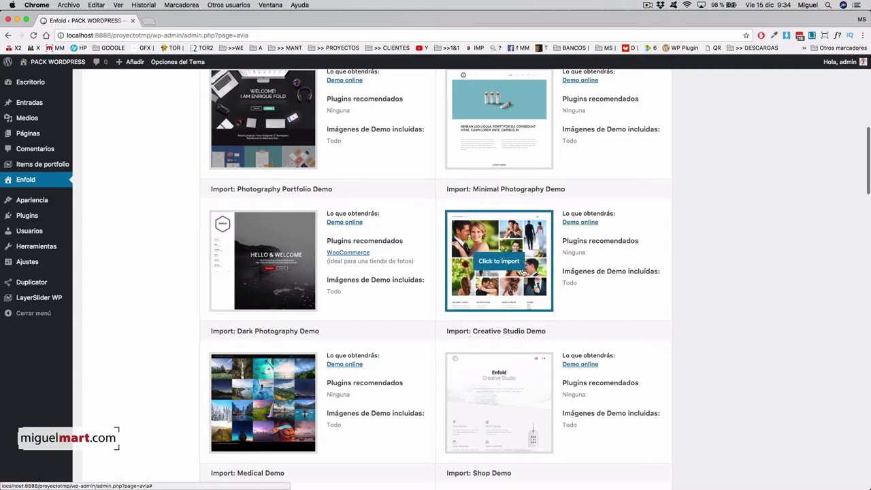
{"action": "left_click", "coordinate": [497, 263]}
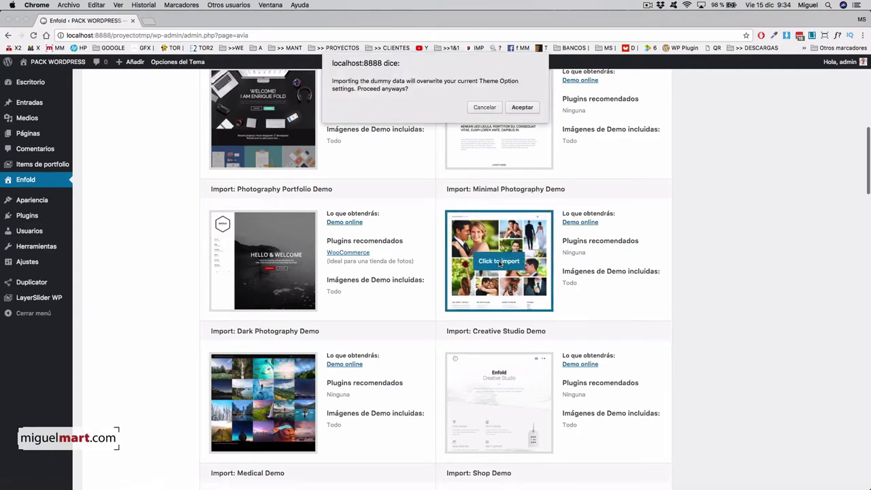
{"action": "left_click", "coordinate": [522, 106]}
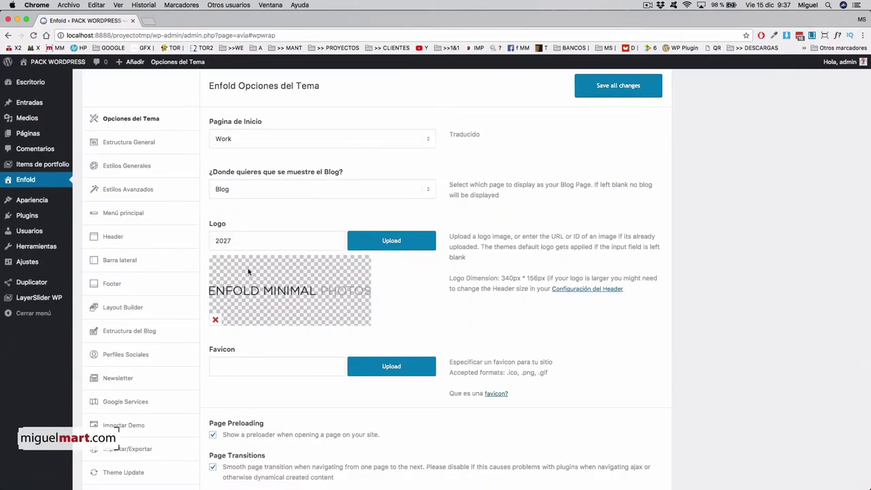
Check the finished import and visit the public site to see the demo.
{"action": "scroll", "coordinate": [265, 292], "scroll_direction": "down", "scroll_amount": 1}
{"action": "scroll", "coordinate": [266, 292], "scroll_direction": "down", "scroll_amount": 5}
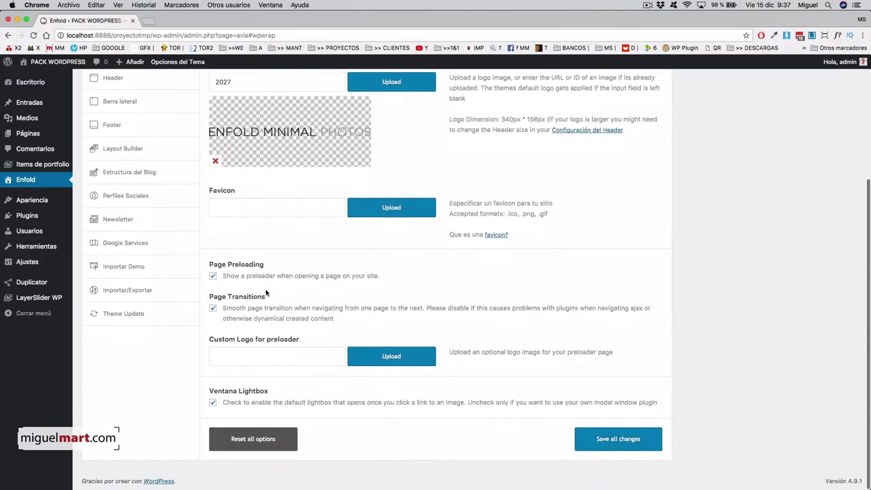
{"action": "scroll", "coordinate": [266, 292], "scroll_direction": "up", "scroll_amount": 6}
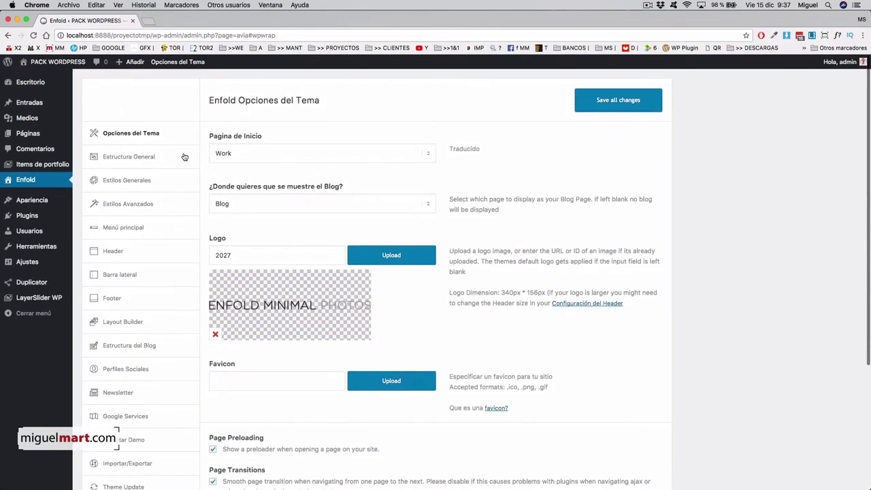
{"action": "left_click", "coordinate": [60, 62]}
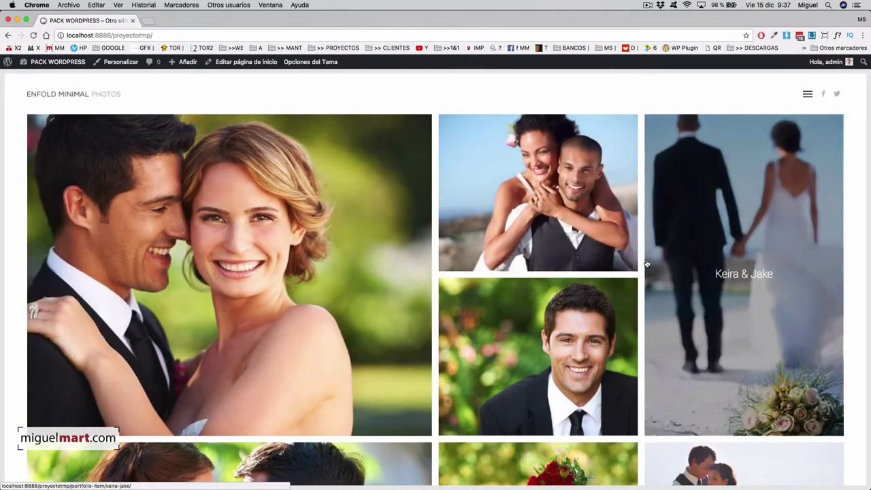
Scroll the wedding-photo homepage and open then close the navigation menu.
{"action": "scroll", "coordinate": [645, 264], "scroll_direction": "down", "scroll_amount": 5}
{"action": "scroll", "coordinate": [641, 266], "scroll_direction": "down", "scroll_amount": 6}
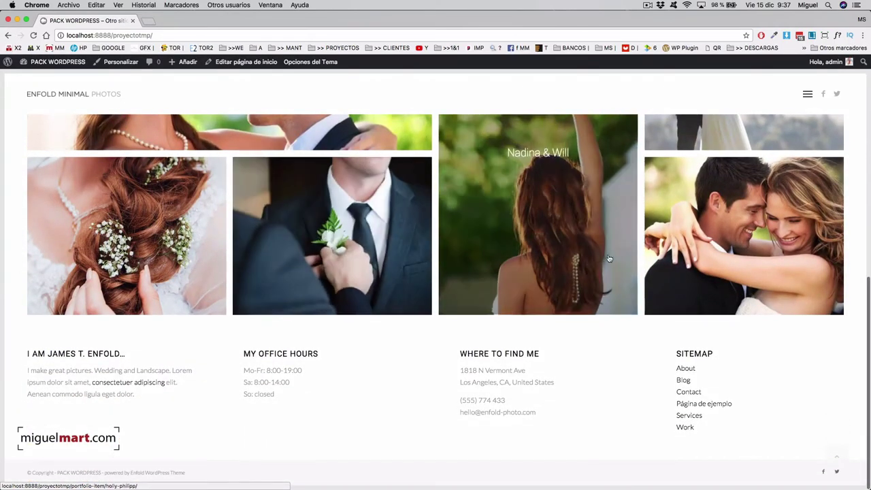
{"action": "scroll", "coordinate": [635, 255], "scroll_direction": "up", "scroll_amount": 6}
{"action": "scroll", "coordinate": [635, 257], "scroll_direction": "up", "scroll_amount": 3}
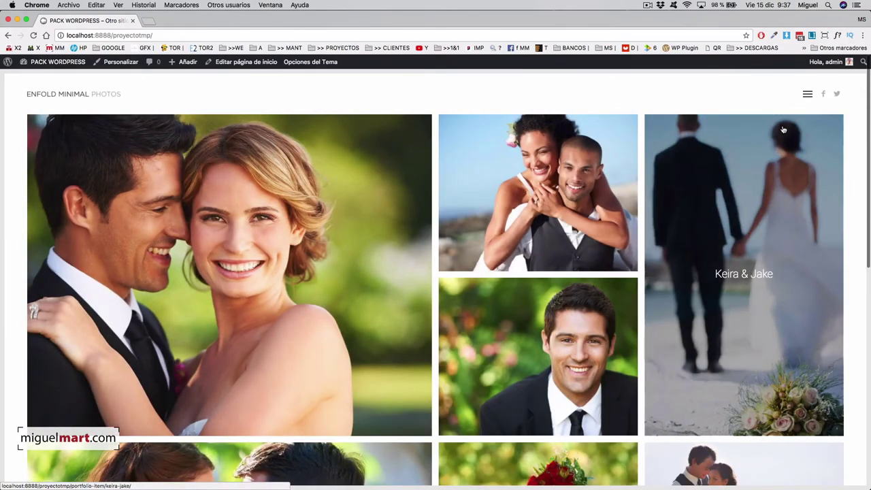
{"action": "left_click", "coordinate": [807, 95]}
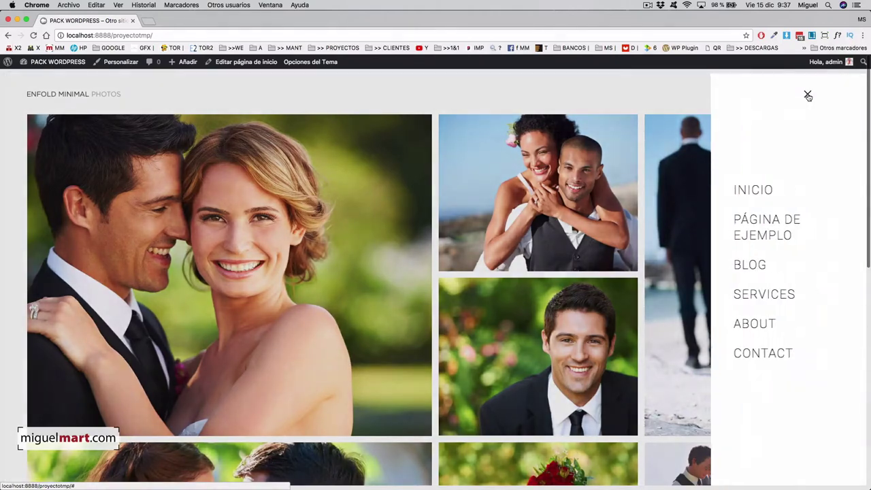
{"action": "left_click", "coordinate": [667, 102]}
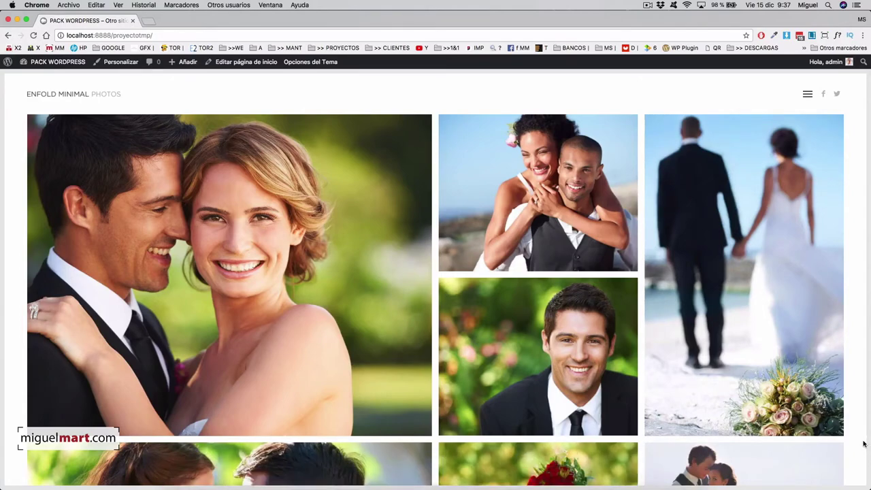
Resize the browser window to test the layout, then open the Hannah & Niki portfolio item.
{"action": "left_click_drag", "start_coordinate": [868, 462], "coordinate": [869, 367]}
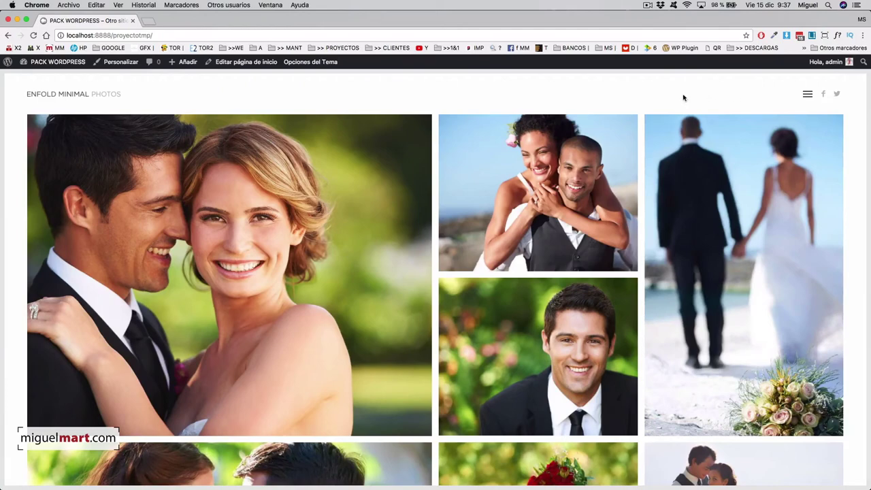
{"action": "scroll", "coordinate": [659, 97], "scroll_direction": "down", "scroll_amount": 3}
{"action": "scroll", "coordinate": [680, 97], "scroll_direction": "up", "scroll_amount": 3}
{"action": "left_click", "coordinate": [254, 265]}
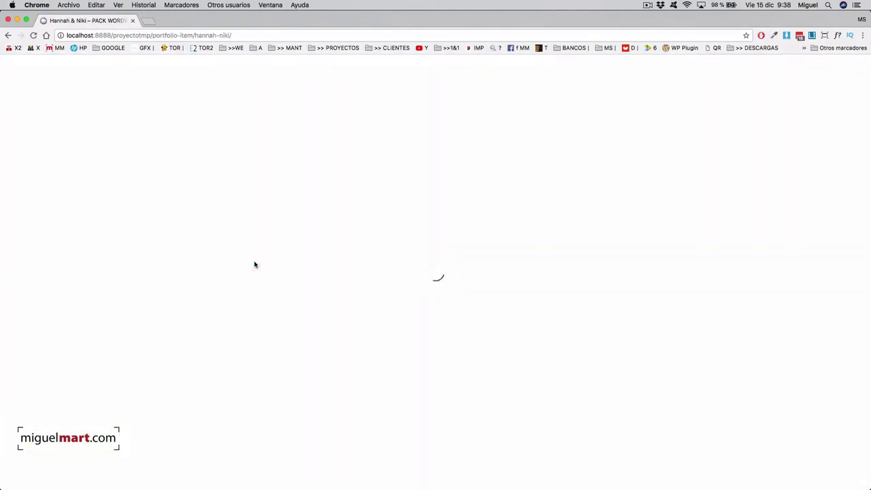